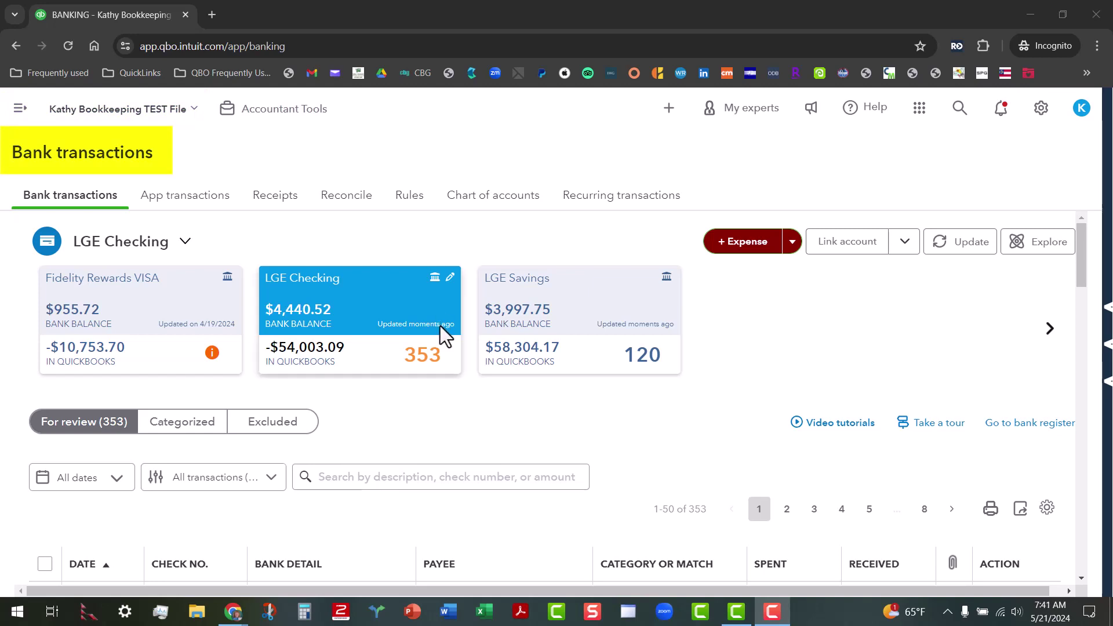
- Sort the For review transactions by CHECK NO. descending, so checks 6052, 6051 and 6050 come first
{"action": "scroll", "coordinate": [426, 403], "scroll_direction": "down", "scroll_amount": 2}
{"action": "scroll", "coordinate": [430, 396], "scroll_direction": "down", "scroll_amount": 3}
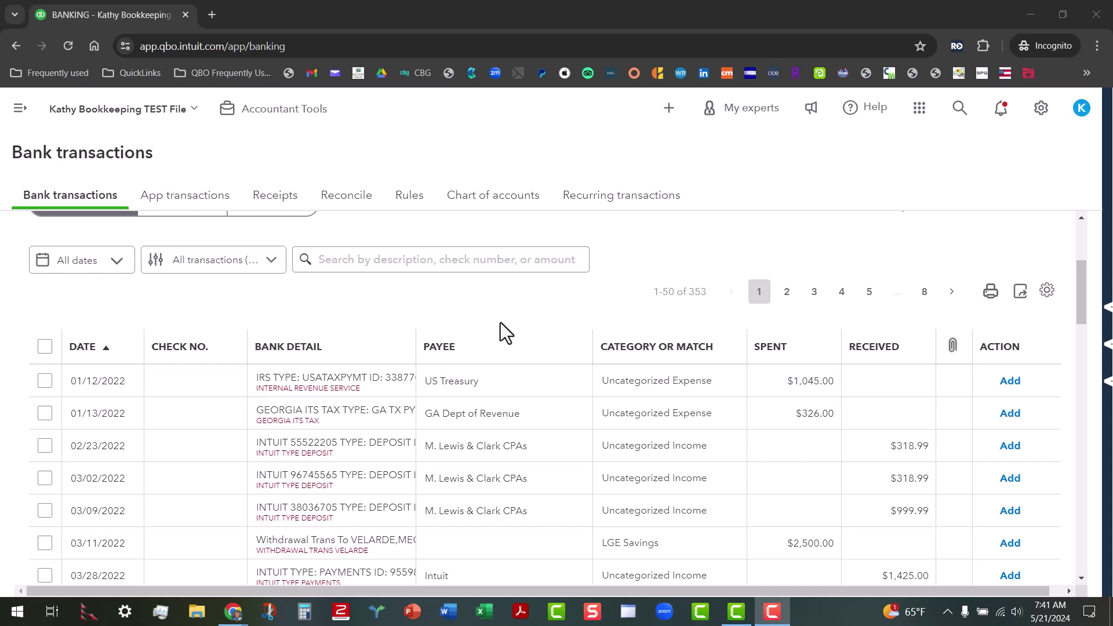
{"action": "left_click", "coordinate": [1049, 291]}
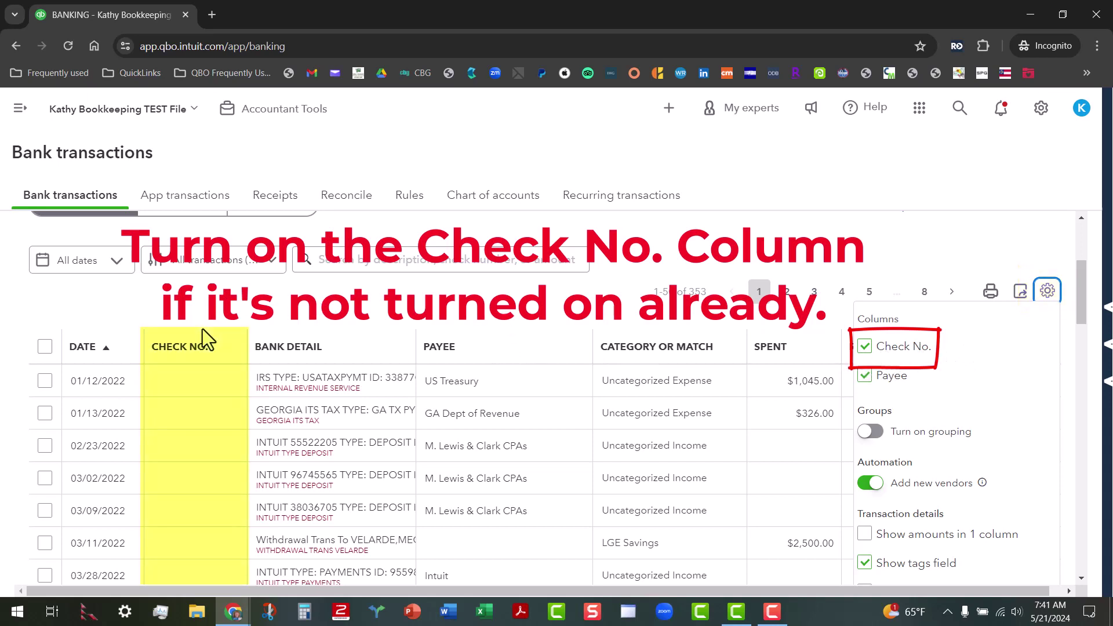
{"action": "left_click", "coordinate": [203, 362]}
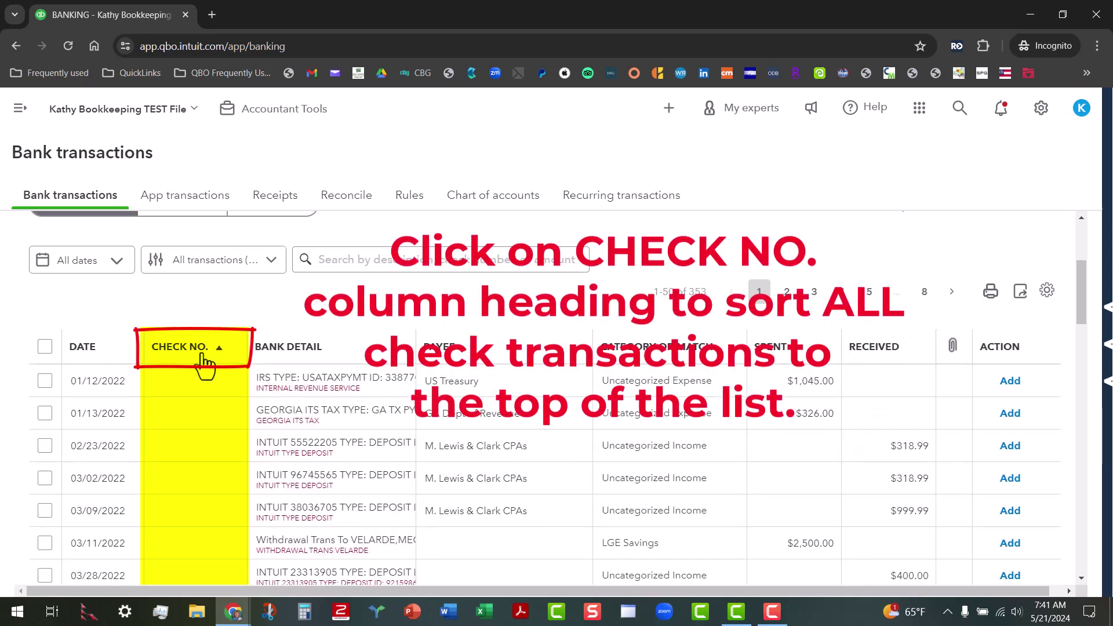
{"action": "left_click", "coordinate": [203, 362]}
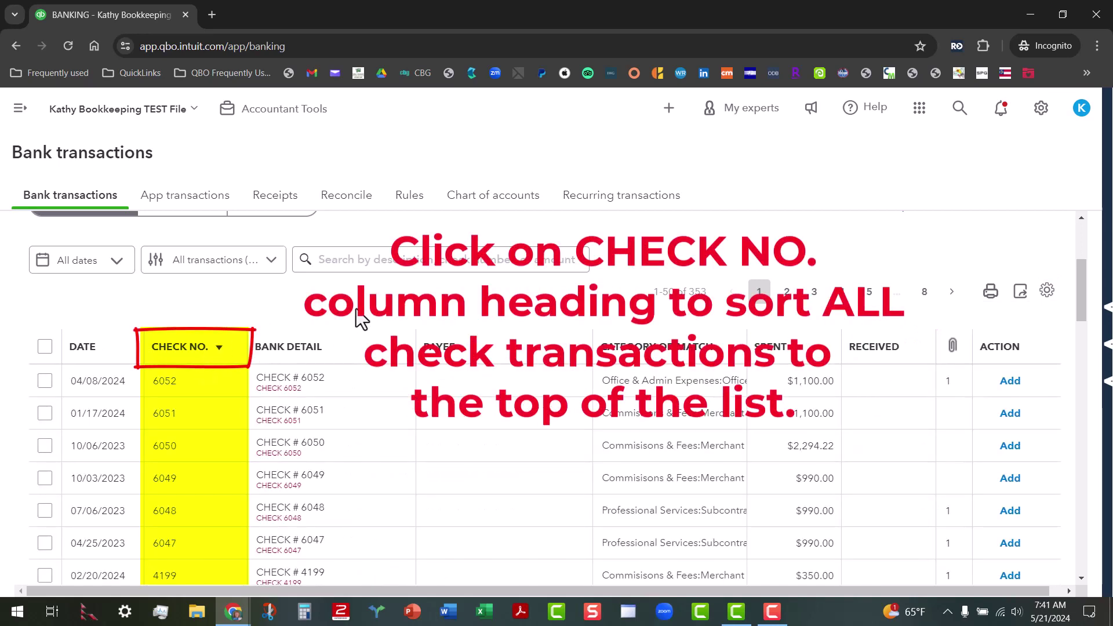
{"action": "scroll", "coordinate": [212, 426], "scroll_direction": "down", "scroll_amount": 2}
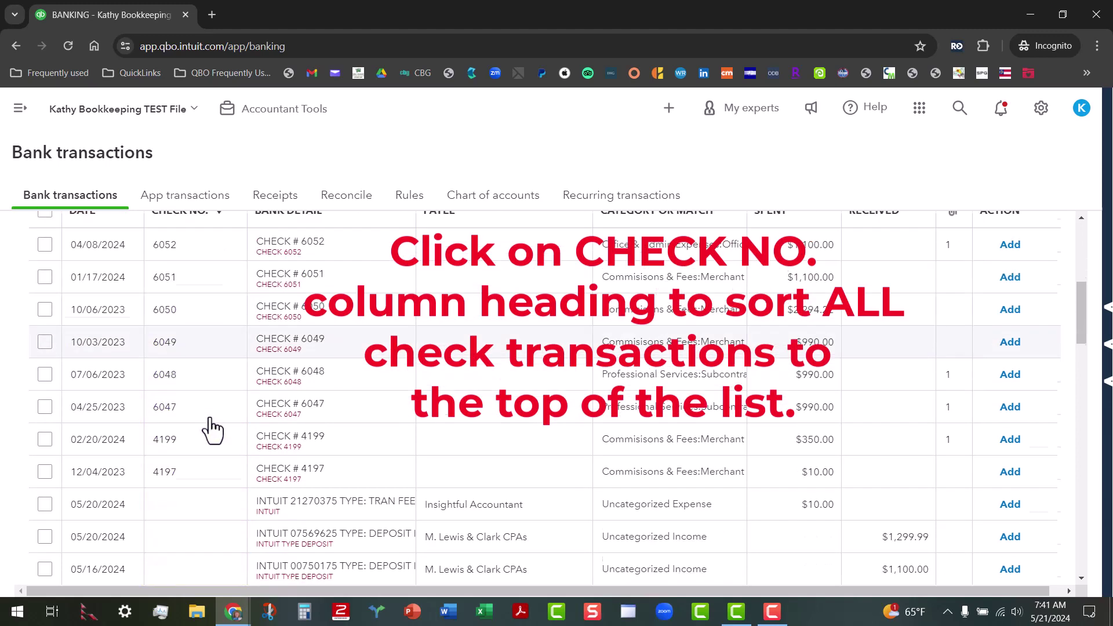
{"action": "scroll", "coordinate": [218, 481], "scroll_direction": "up", "scroll_amount": 1}
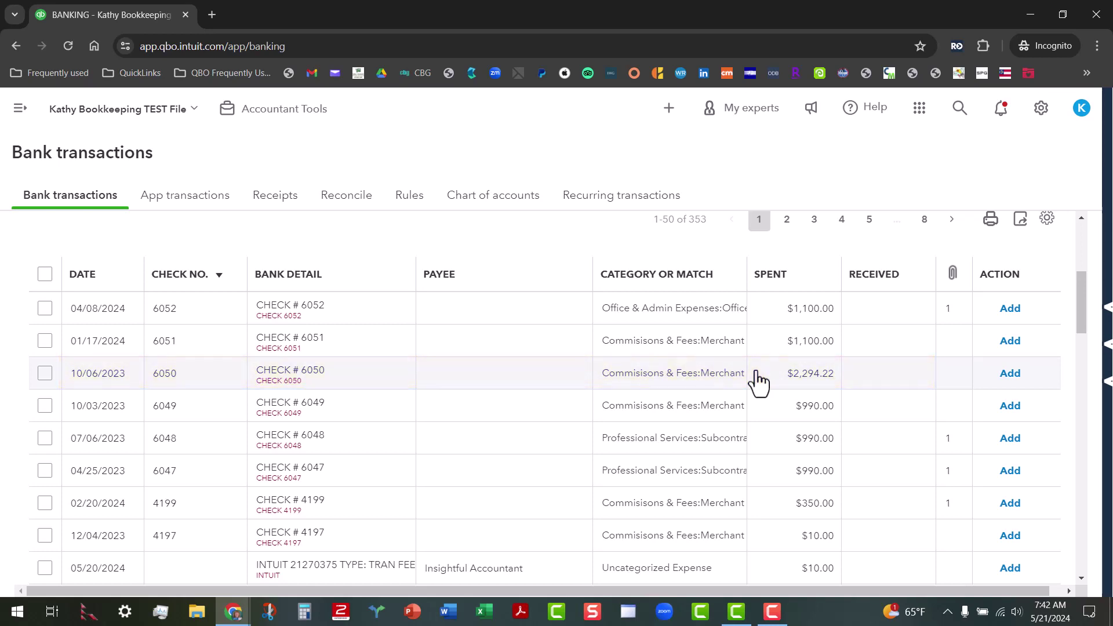
- Create a new blank check (#4197) from +New under Vendors, drawing on LGE Checking
{"action": "left_click", "coordinate": [20, 110]}
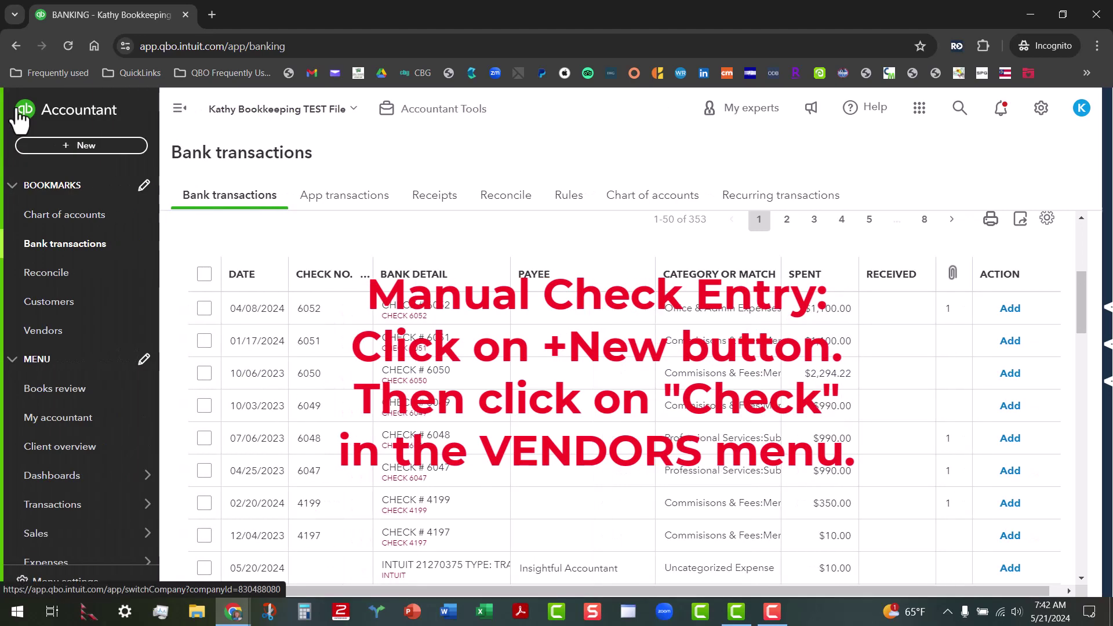
{"action": "left_click", "coordinate": [98, 149]}
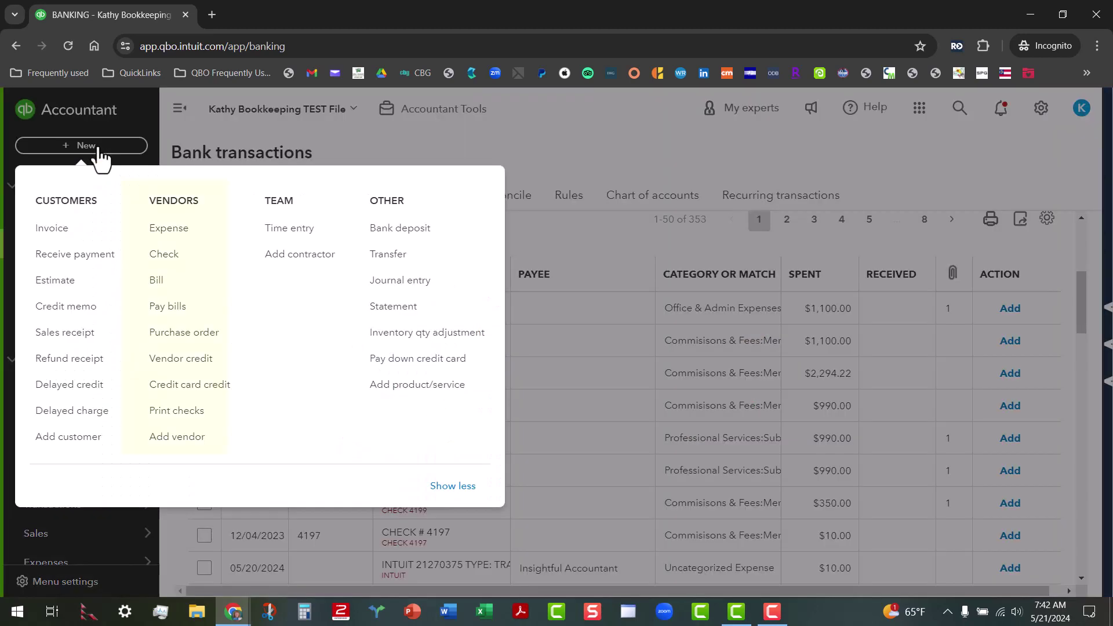
{"action": "left_click", "coordinate": [170, 259]}
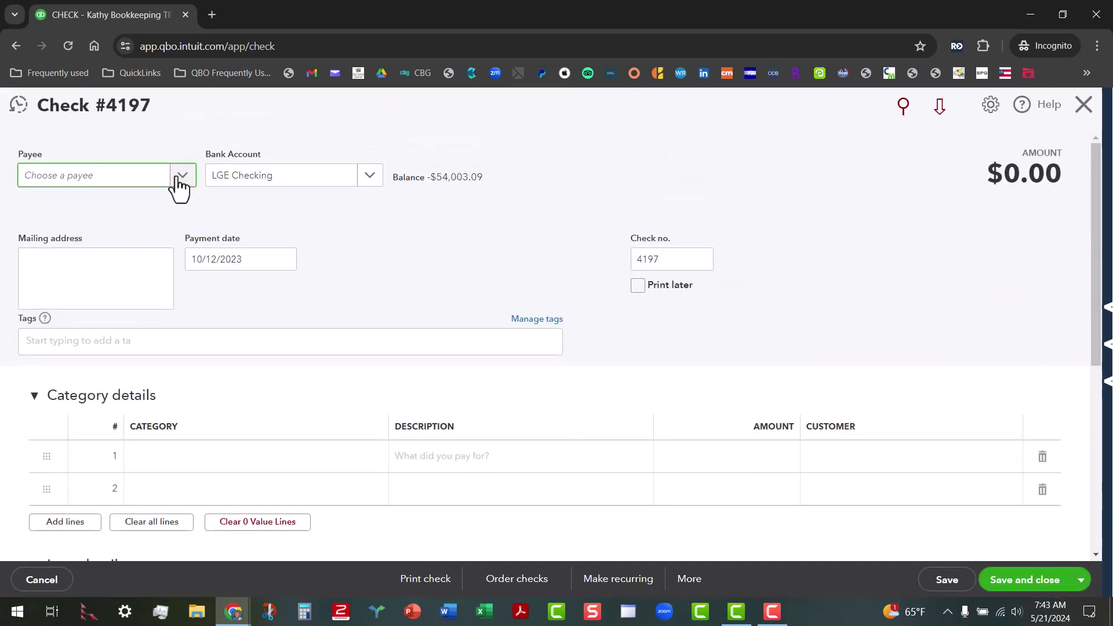
- Choose GA Dept of Revenue as the payee and replace the check number with 6050
{"action": "left_click", "coordinate": [180, 176]}
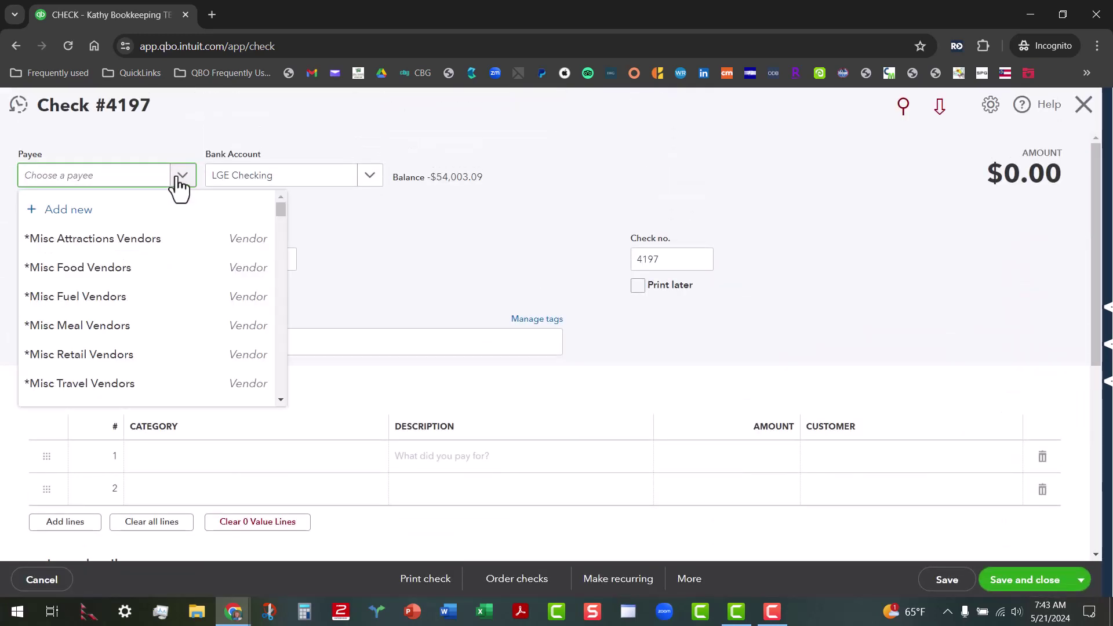
{"action": "type", "text": "tax"}
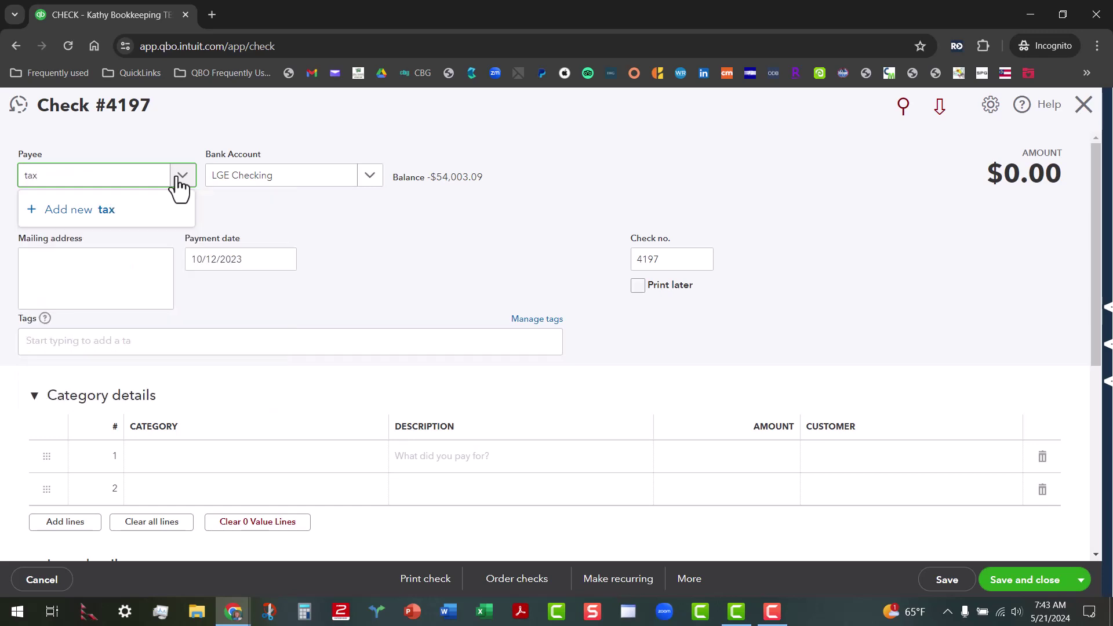
{"action": "key", "text": "BackSpace"}
{"action": "key", "text": "BackSpace"}
{"action": "key", "text": "BackSpace"}
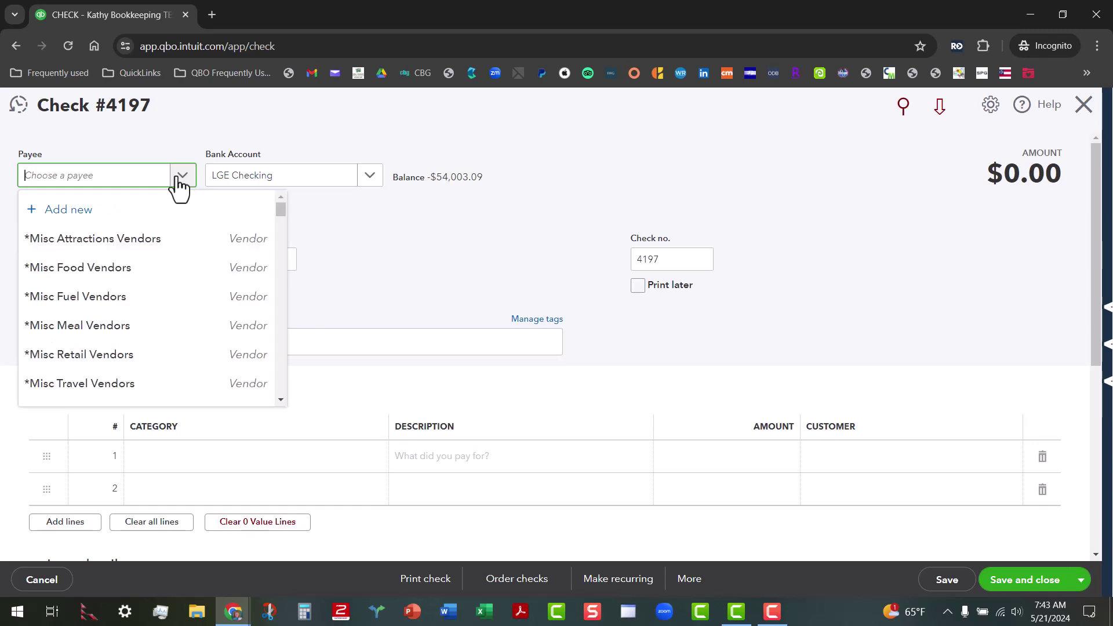
{"action": "type", "text": "GA"}
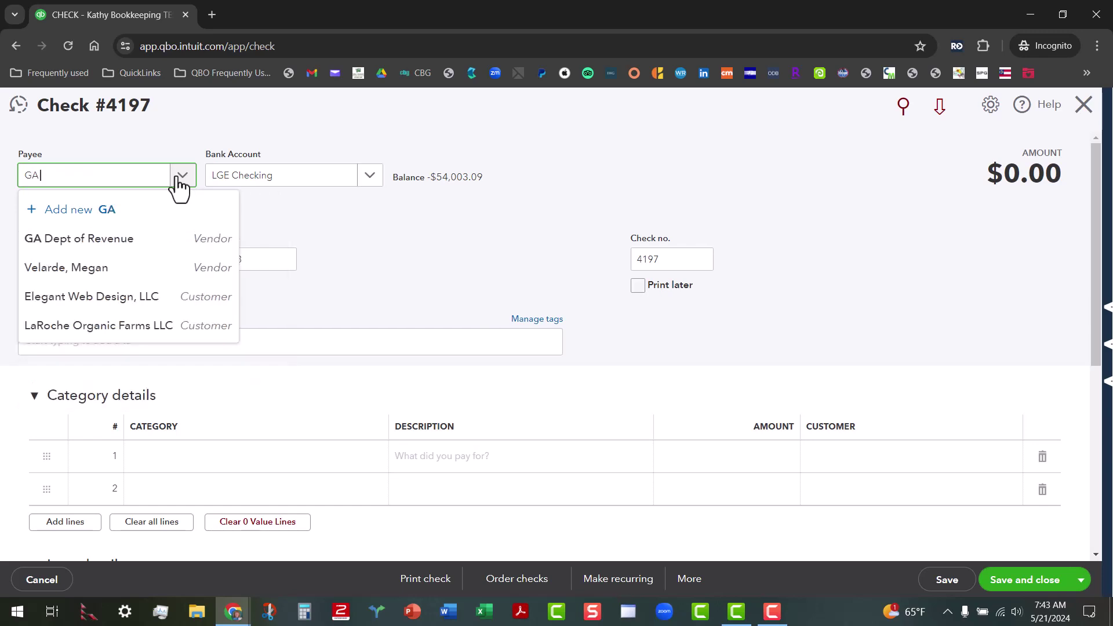
{"action": "left_click", "coordinate": [150, 243]}
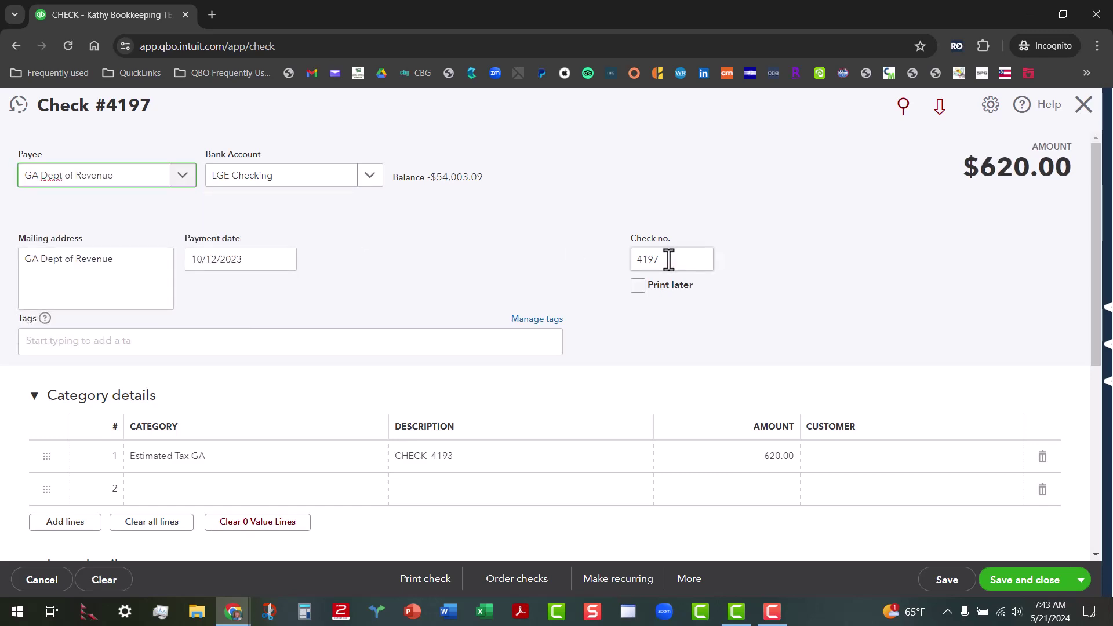
{"action": "left_click_drag", "start_coordinate": [669, 259], "coordinate": [622, 262]}
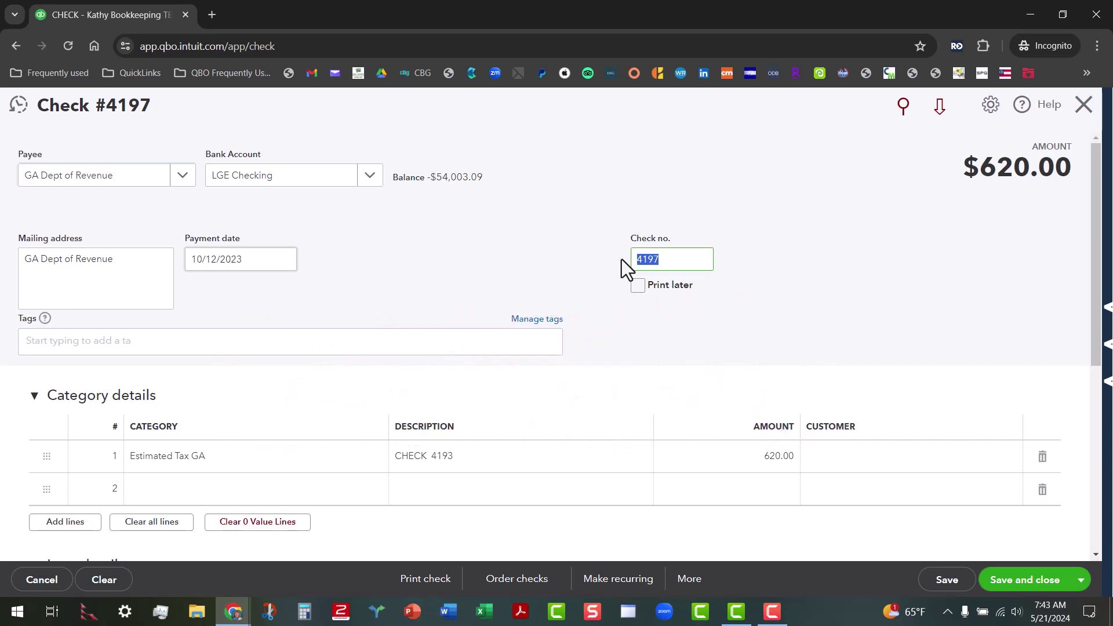
{"action": "type", "text": "605"}
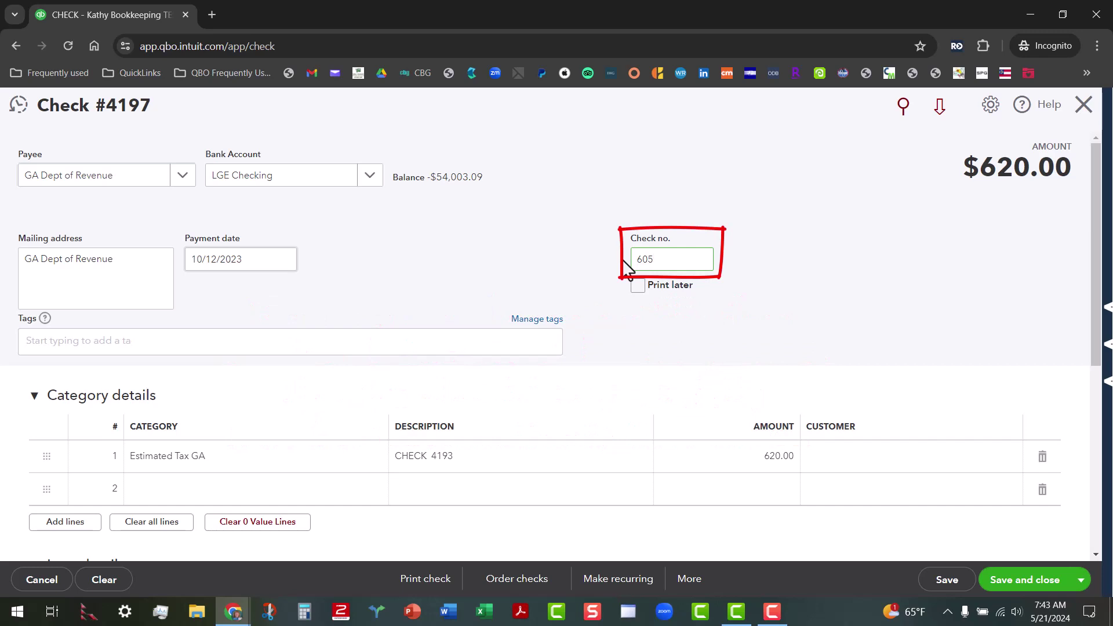
{"action": "type", "text": "0"}
- Pick October 6, 2023 (10/06/2023) as the check's payment date from the calendar
{"action": "left_click", "coordinate": [285, 258]}
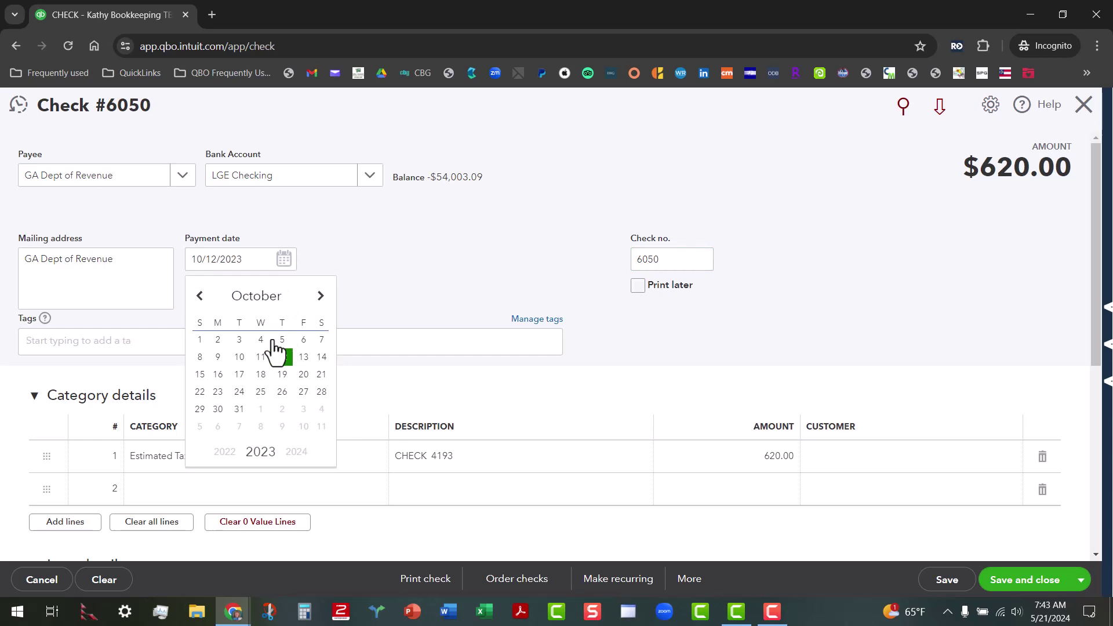
{"action": "left_click", "coordinate": [304, 340]}
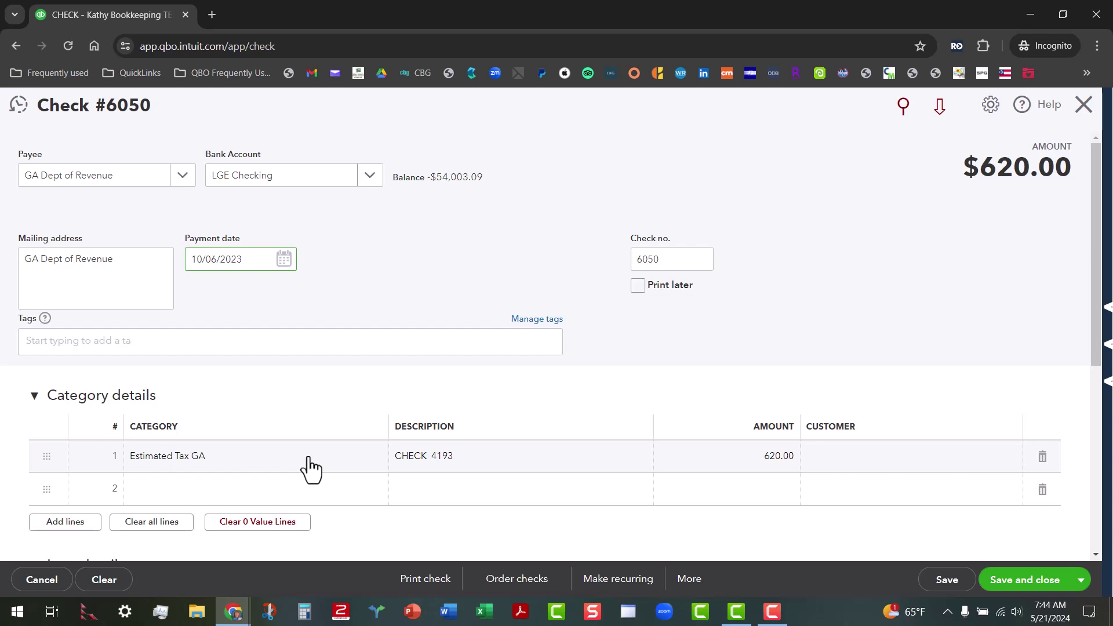
- Change the Estimated Tax GA line's description to CHECK 6050 and its amount to 2,294.22
{"action": "left_click", "coordinate": [484, 468]}
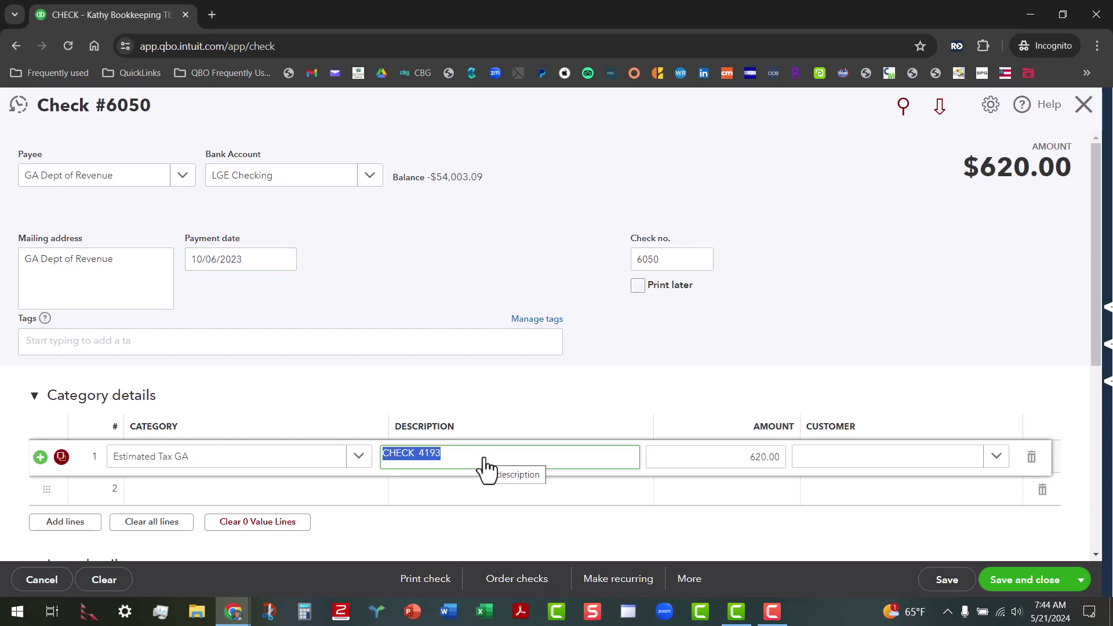
{"action": "left_click", "coordinate": [436, 456]}
{"action": "double_click", "coordinate": [433, 457]}
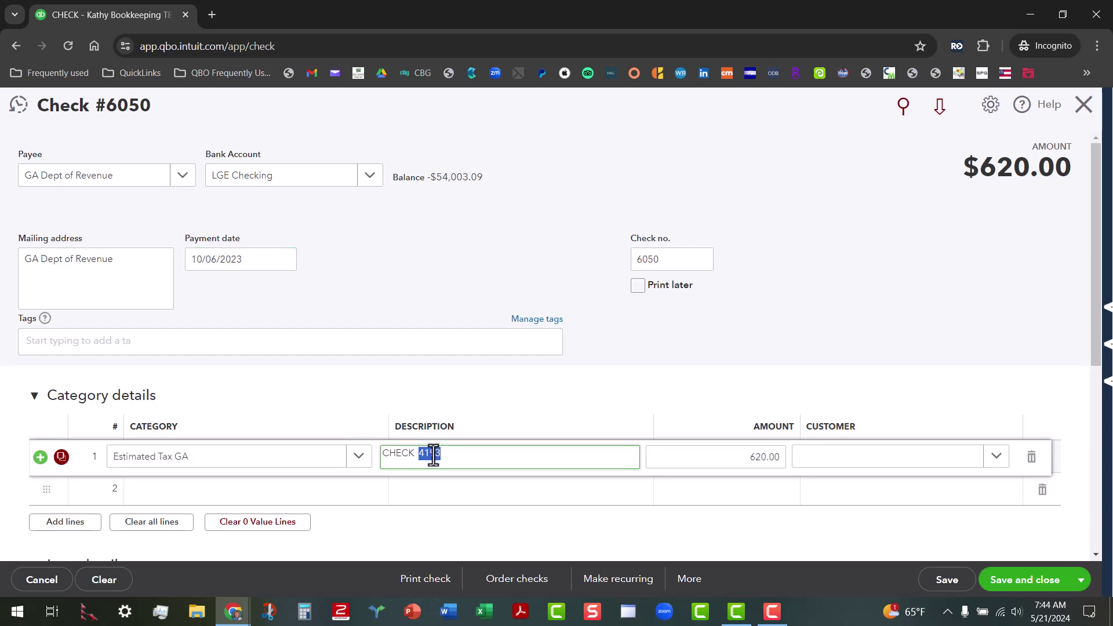
{"action": "type", "text": "6050"}
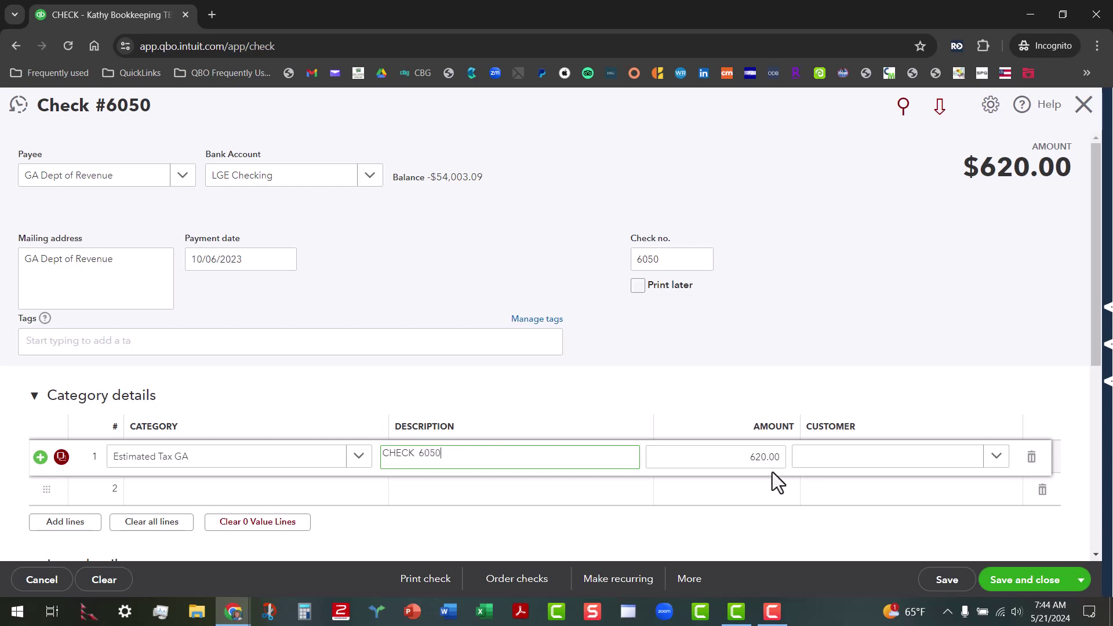
{"action": "left_click", "coordinate": [724, 456]}
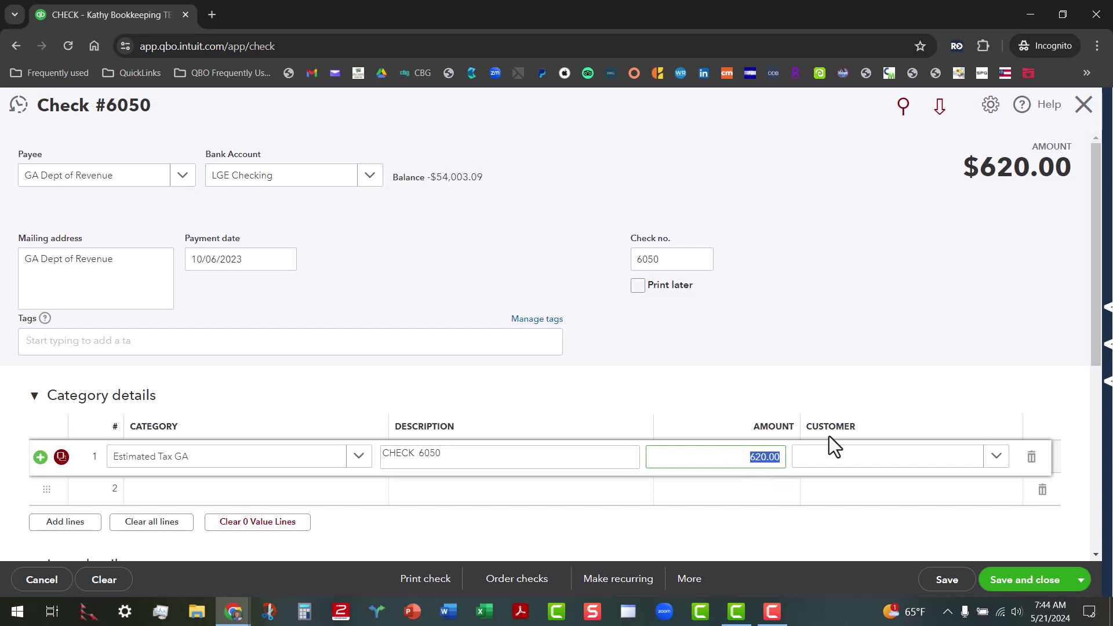
{"action": "type", "text": "2294.22"}
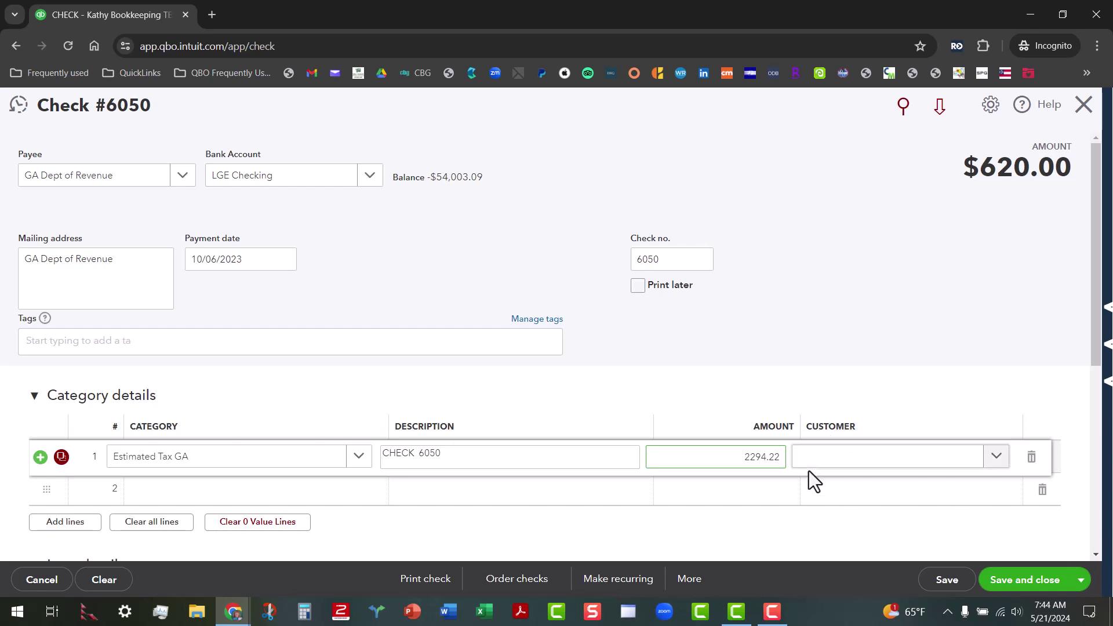
- Delete the old memo text 'CHECK 4193' from the check
{"action": "scroll", "coordinate": [754, 496], "scroll_direction": "down", "scroll_amount": 4}
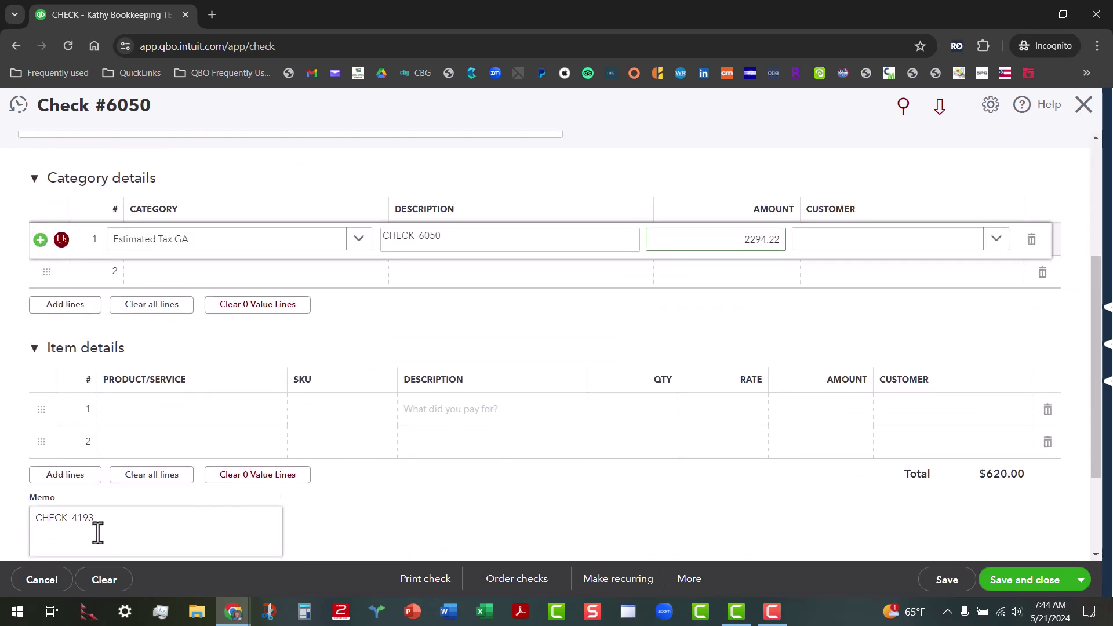
{"action": "left_click_drag", "start_coordinate": [96, 518], "coordinate": [27, 518]}
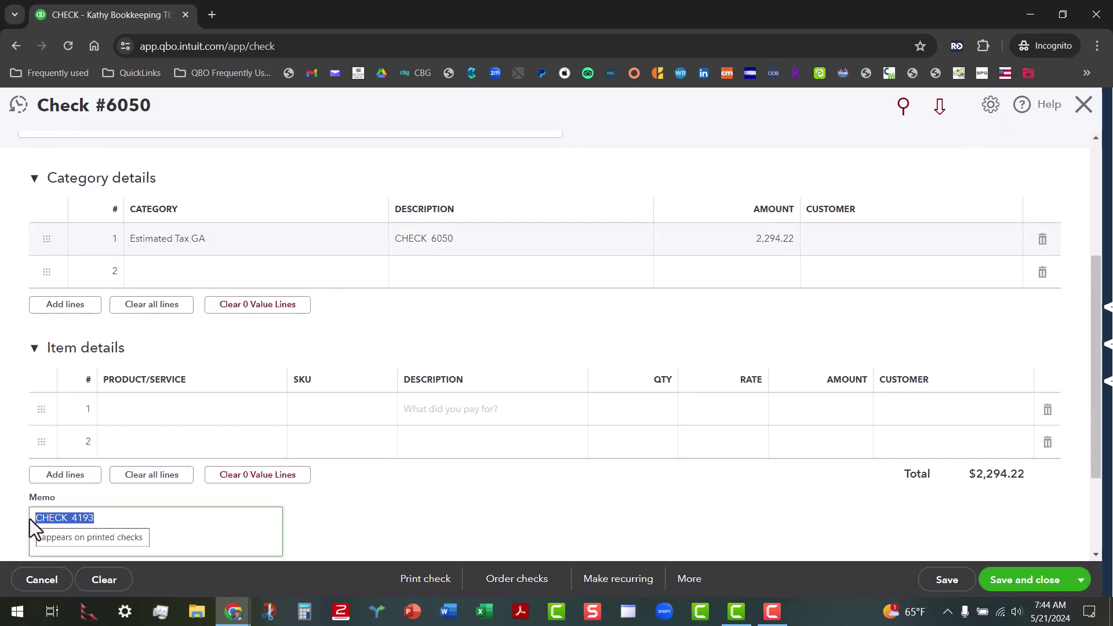
{"action": "key", "text": "BackSpace"}
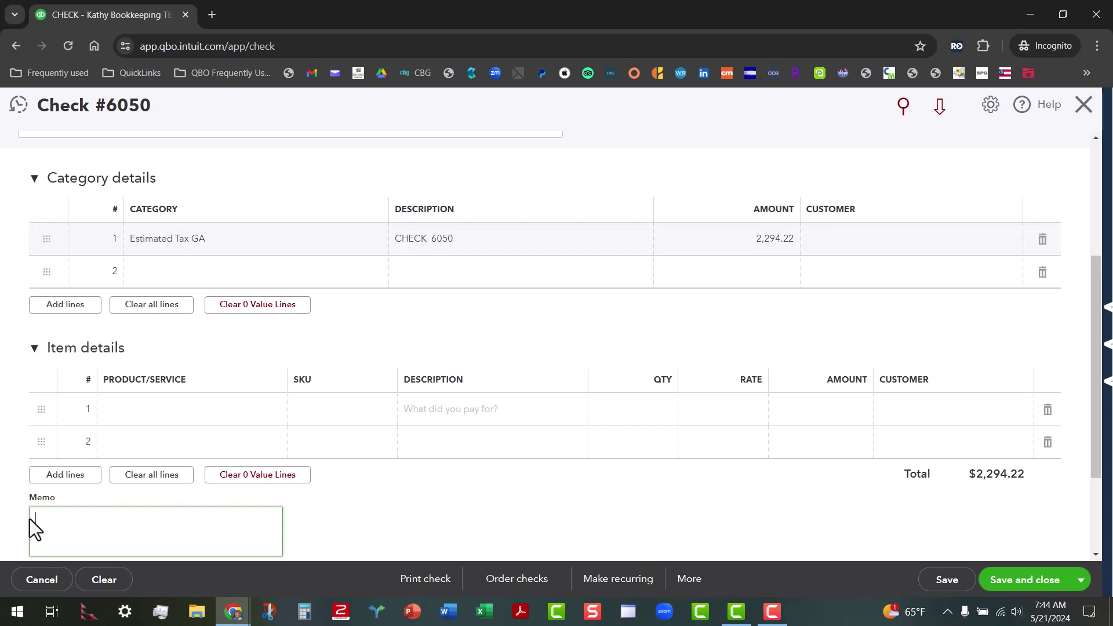
{"action": "scroll", "coordinate": [464, 482], "scroll_direction": "down", "scroll_amount": 2}
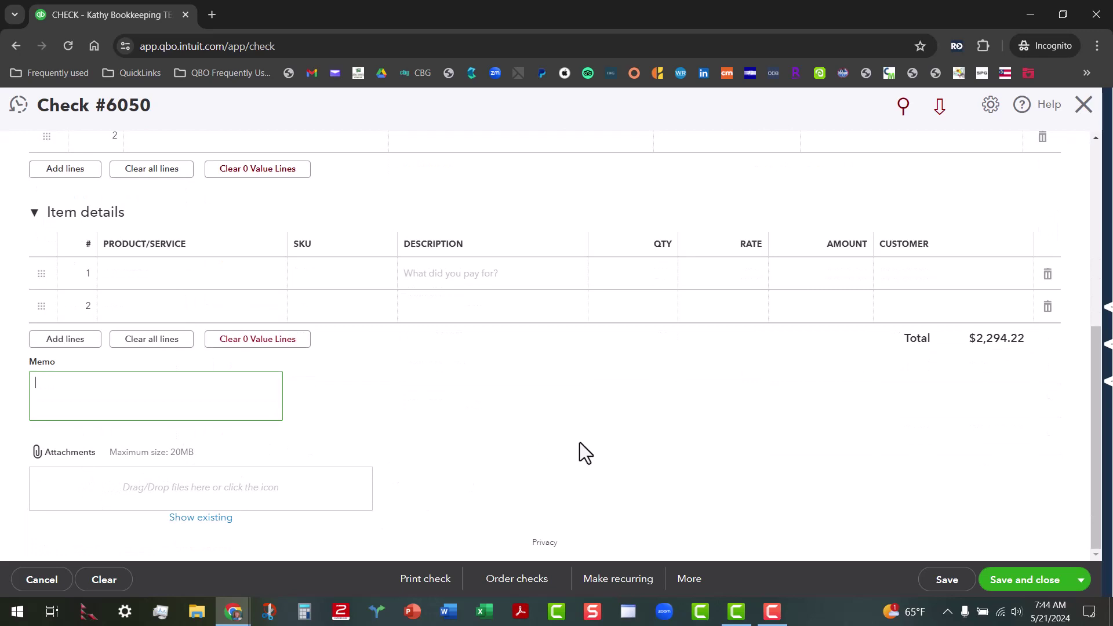
{"action": "scroll", "coordinate": [586, 441], "scroll_direction": "up", "scroll_amount": 1}
{"action": "scroll", "coordinate": [592, 434], "scroll_direction": "up", "scroll_amount": 2}
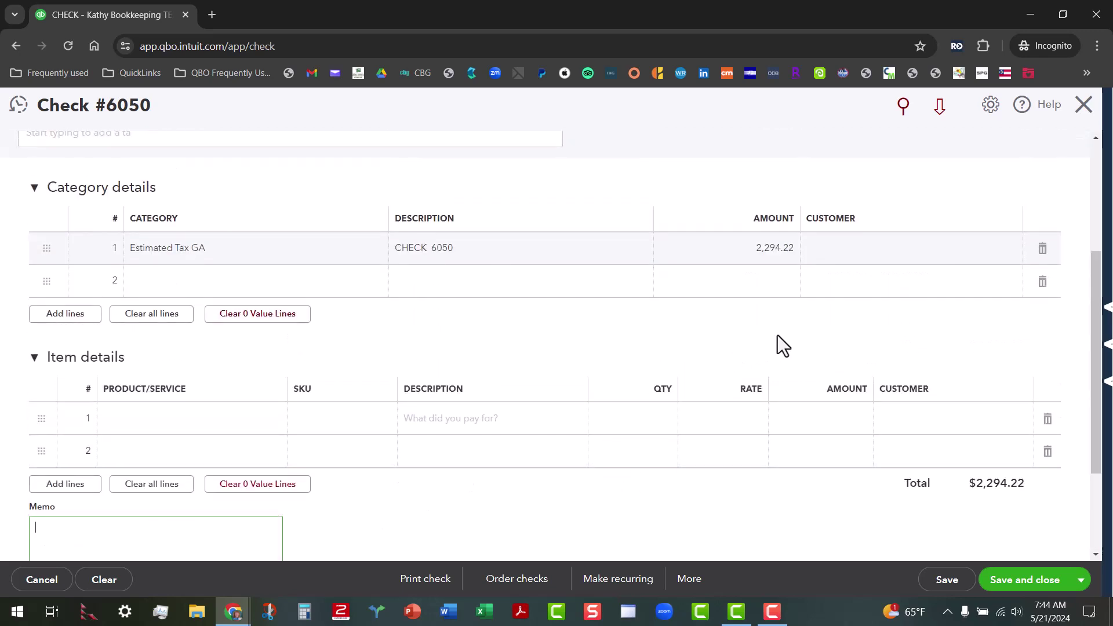
- Save and close check #6050, returning to the LGE Checking bank transactions
{"action": "left_click", "coordinate": [1019, 590]}
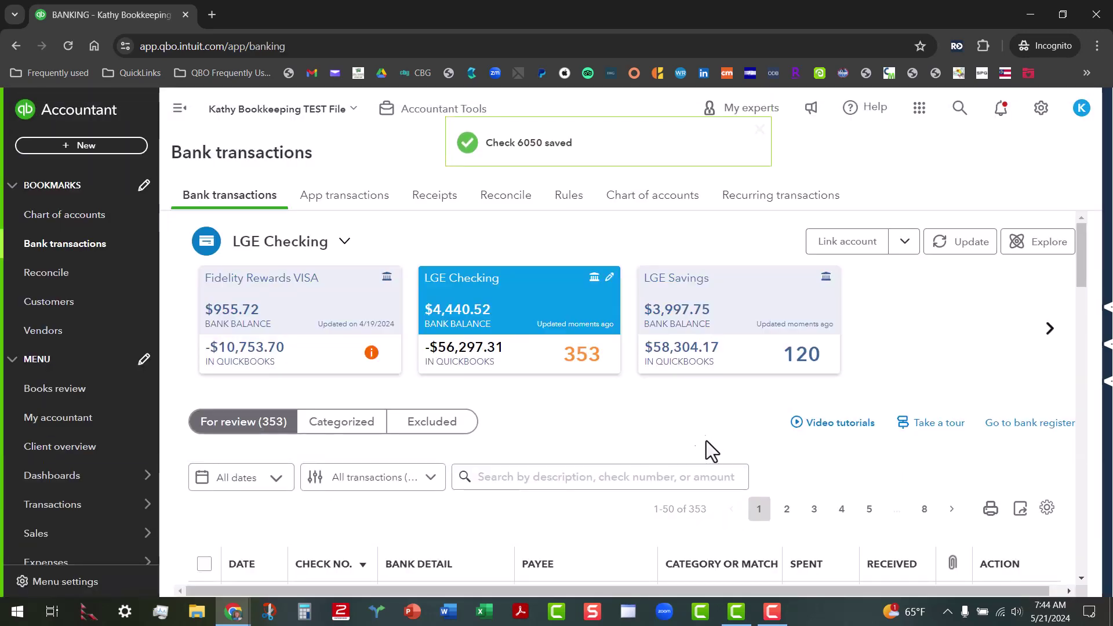
{"action": "left_click", "coordinate": [179, 108]}
{"action": "scroll", "coordinate": [580, 440], "scroll_direction": "down", "scroll_amount": 3}
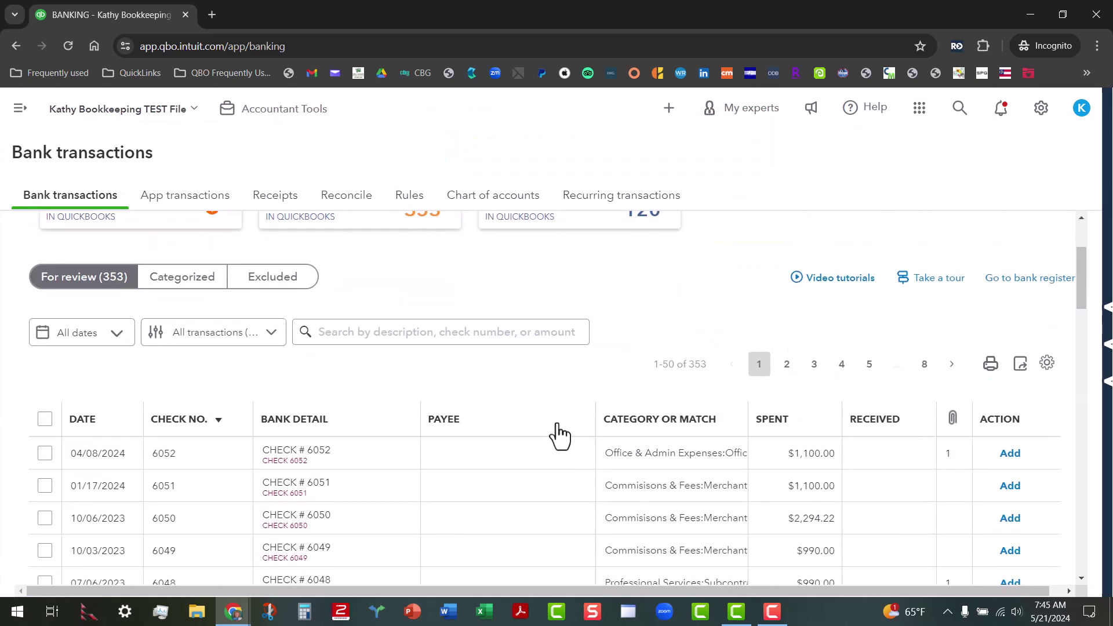
{"action": "scroll", "coordinate": [529, 416], "scroll_direction": "down", "scroll_amount": 1}
{"action": "scroll", "coordinate": [530, 415], "scroll_direction": "down", "scroll_amount": 2}
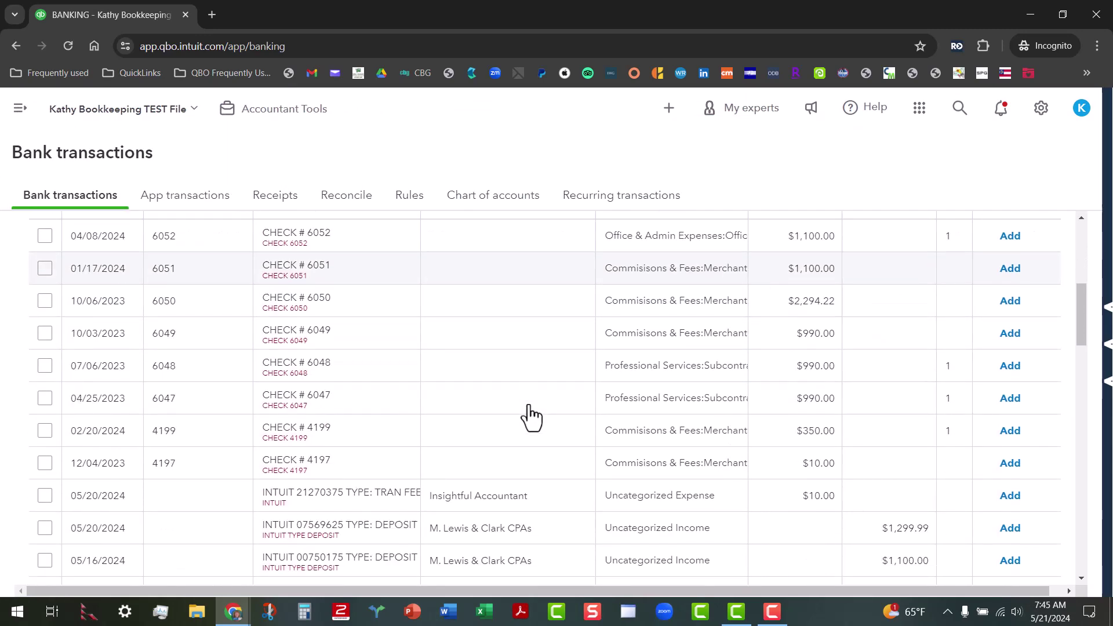
{"action": "scroll", "coordinate": [514, 436], "scroll_direction": "up", "scroll_amount": 5}
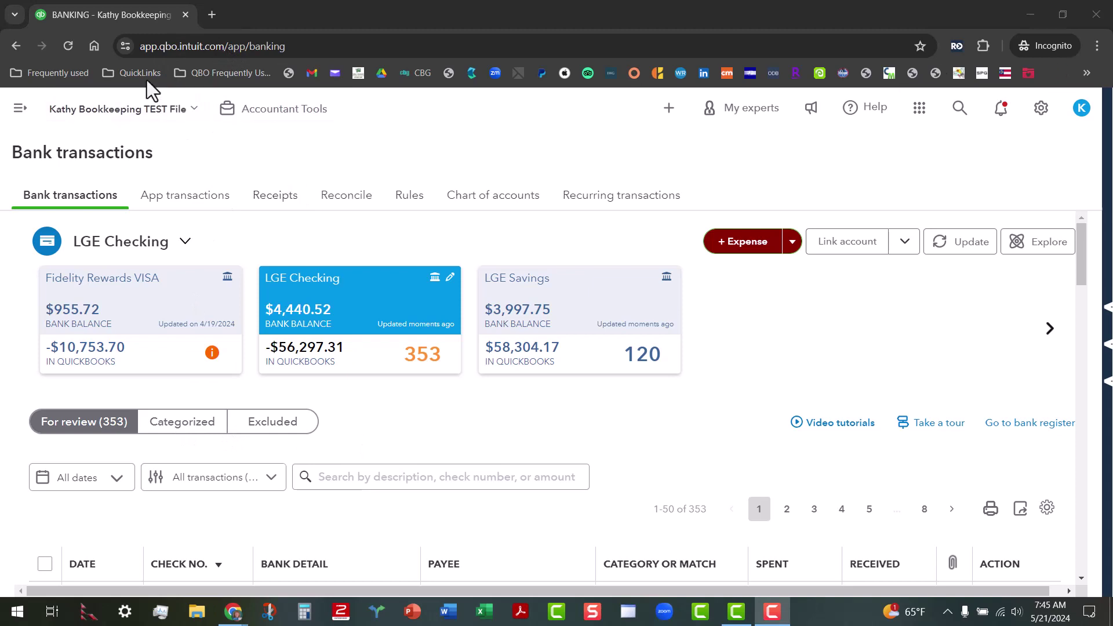
- Reload the bank transactions page and bring the For review rows with the $2,294.22 CHECK # 6050 into view
{"action": "left_click", "coordinate": [68, 45]}
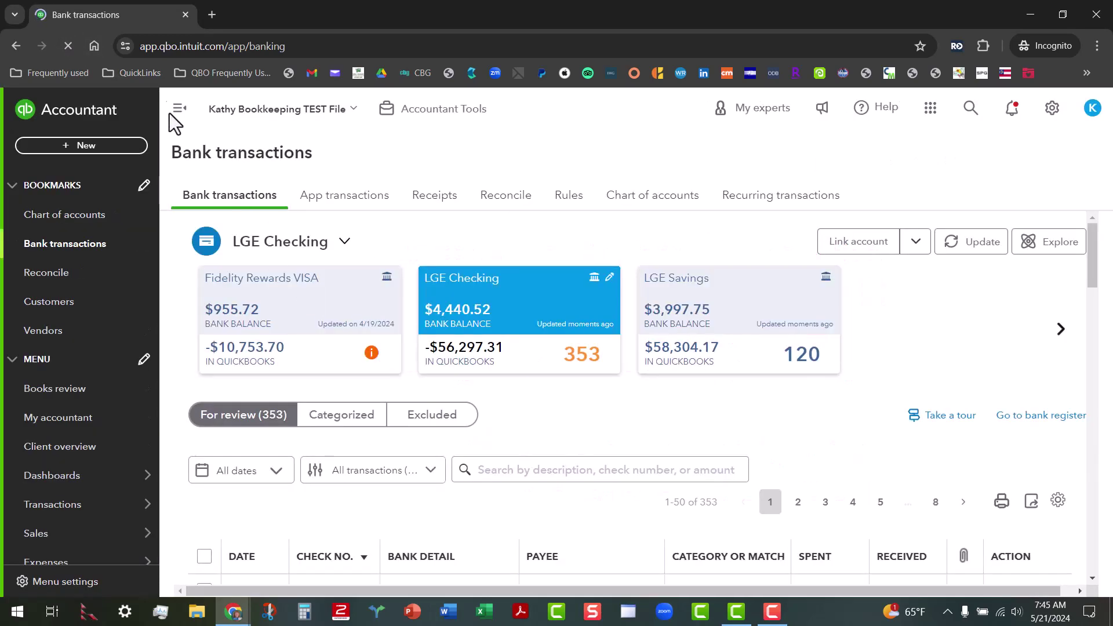
{"action": "left_click", "coordinate": [173, 109]}
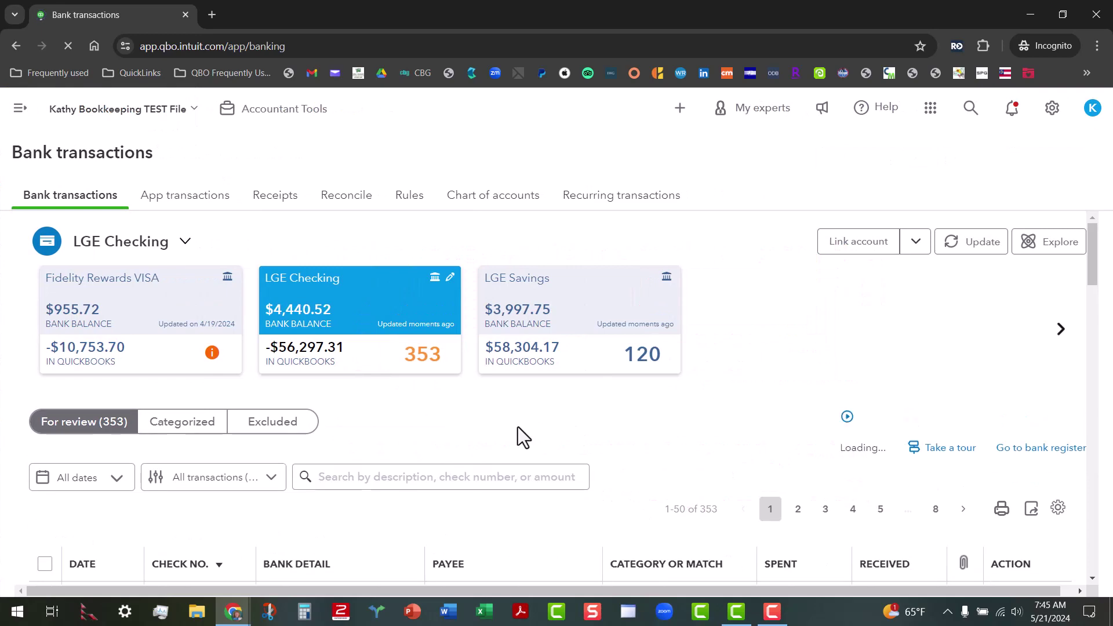
{"action": "scroll", "coordinate": [517, 427], "scroll_direction": "down", "scroll_amount": 1}
{"action": "scroll", "coordinate": [517, 428], "scroll_direction": "down", "scroll_amount": 5}
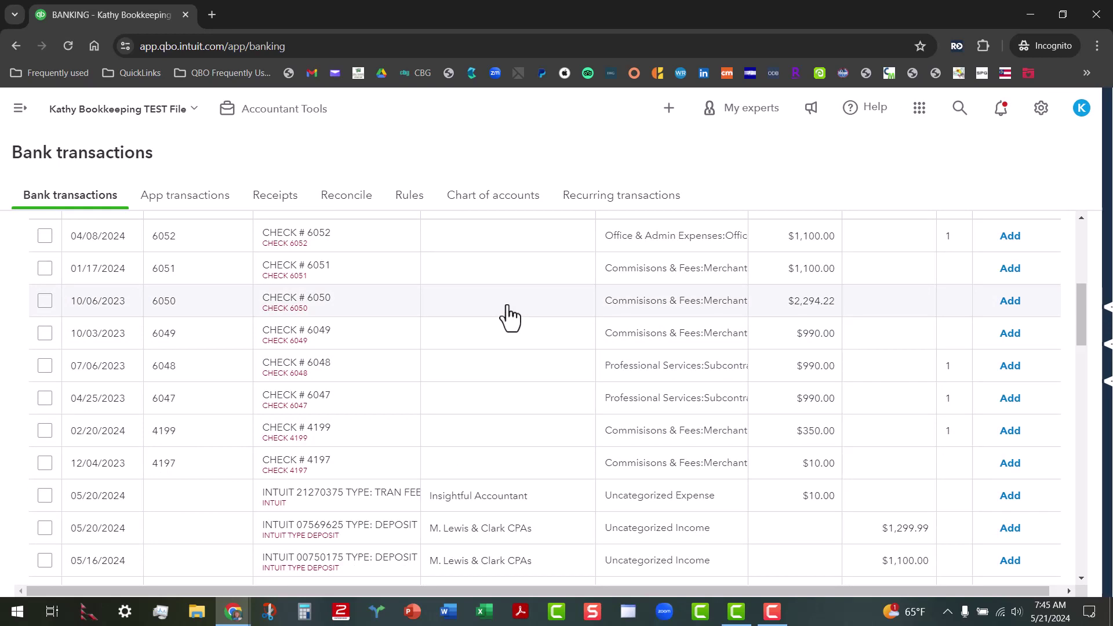
{"action": "left_click", "coordinate": [957, 108]}
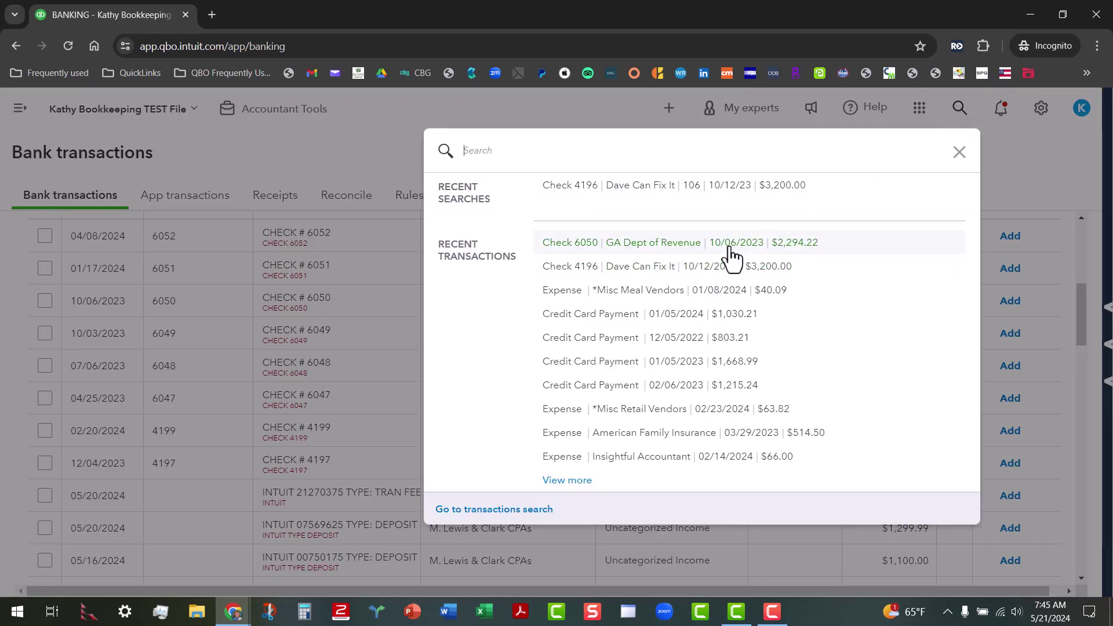
{"action": "left_click", "coordinate": [551, 112]}
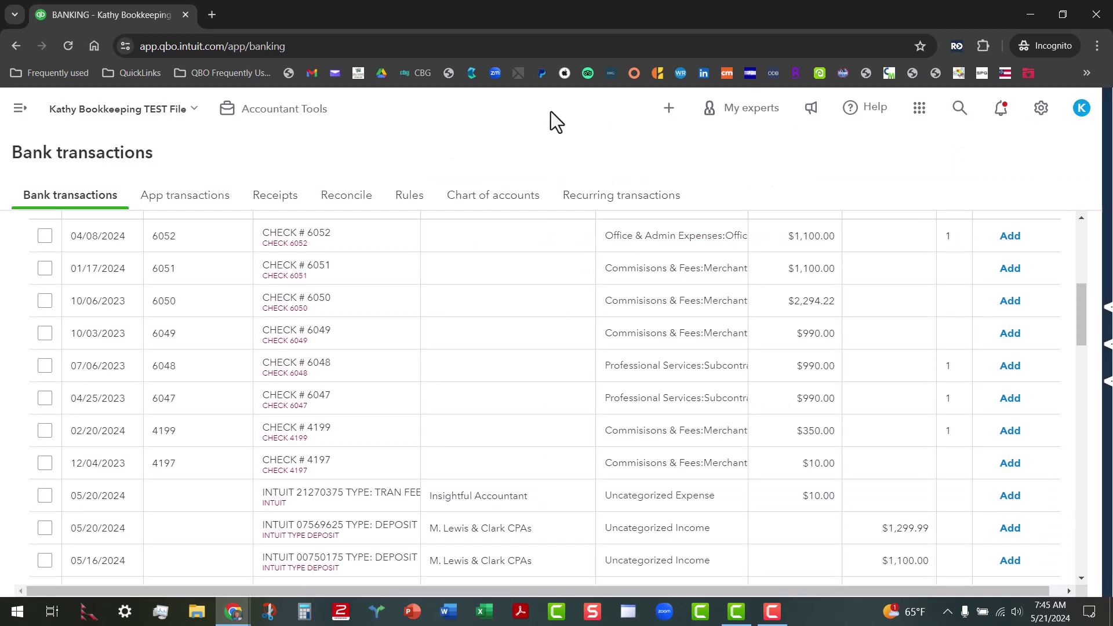
- Match the $2,294.22 CHECK # 6050 bank entry to the recorded GA Dept of Revenue check 6050
{"action": "left_click", "coordinate": [559, 316]}
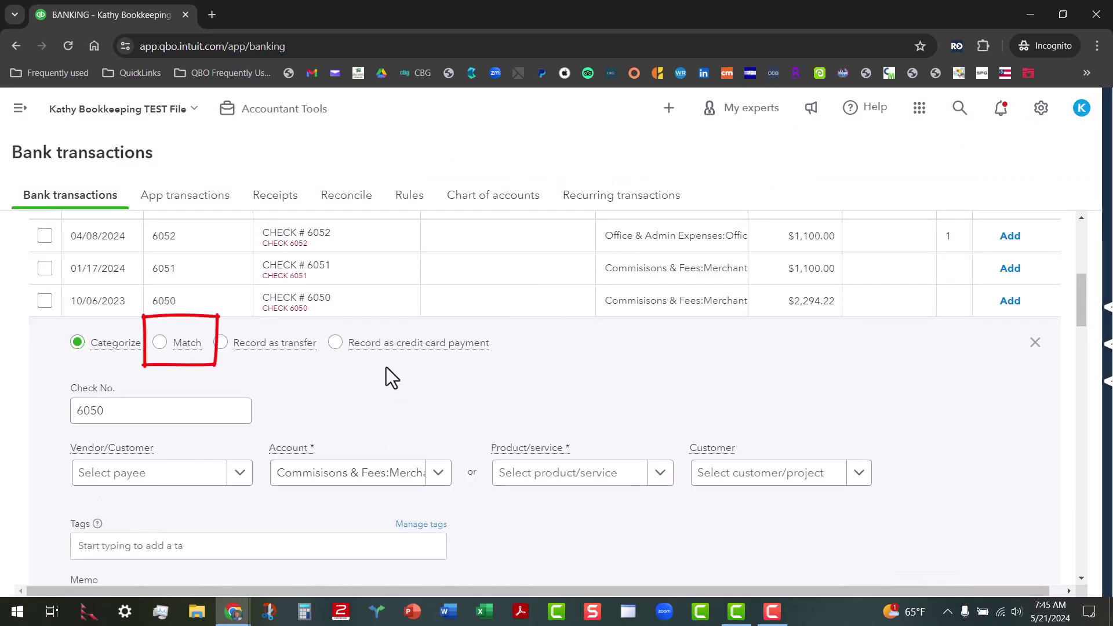
{"action": "left_click", "coordinate": [162, 354]}
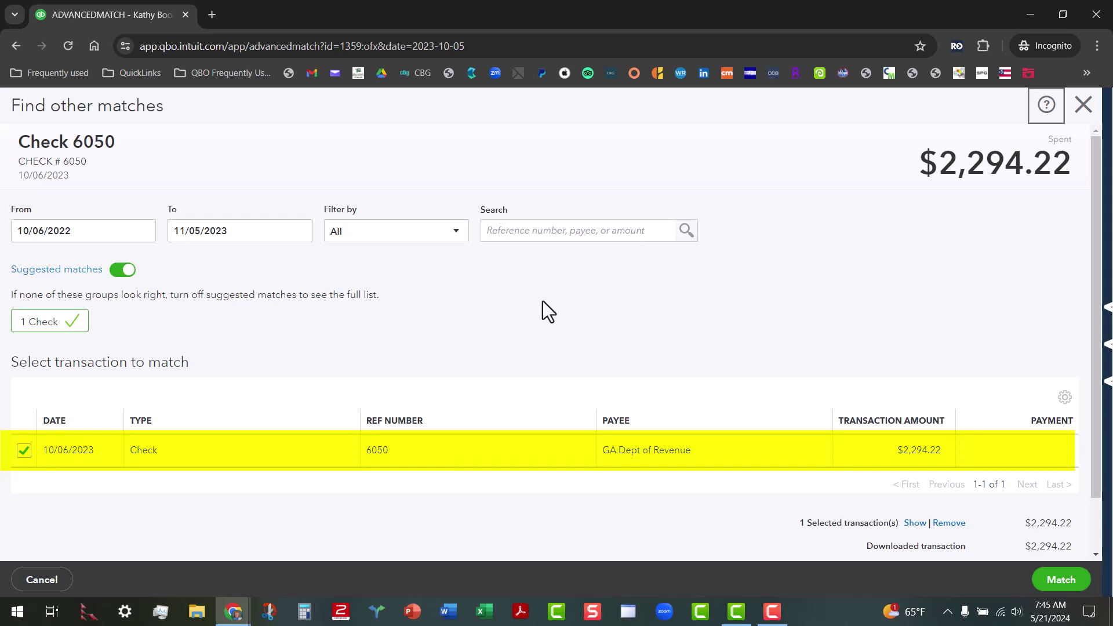
{"action": "left_click", "coordinate": [1063, 587]}
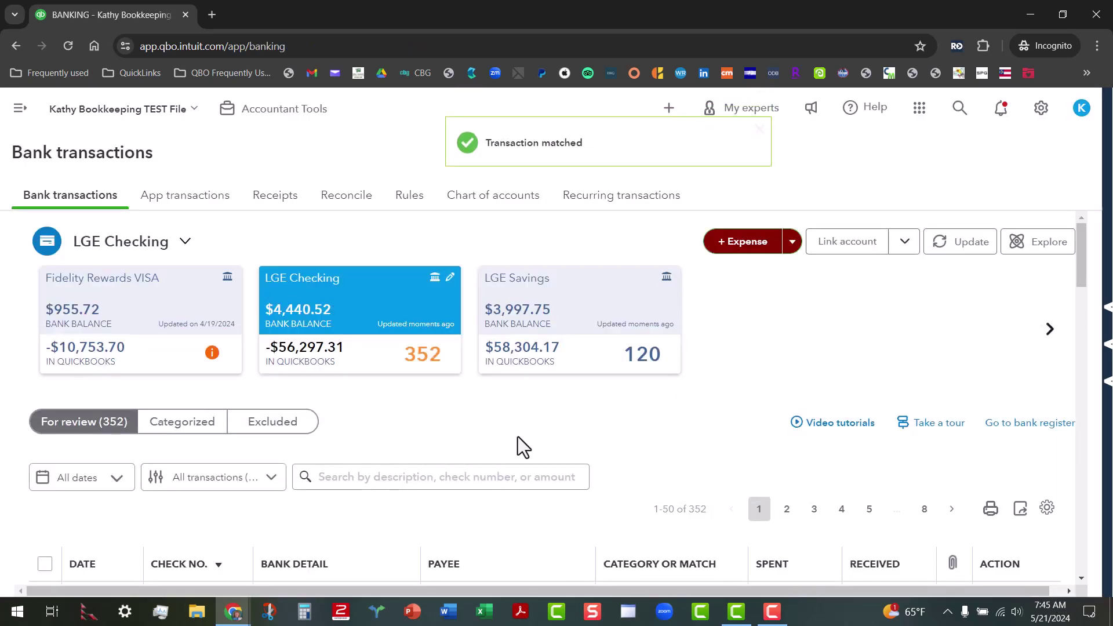
- Search the Categorized bank transactions for 6050
{"action": "scroll", "coordinate": [493, 429], "scroll_direction": "down", "scroll_amount": 6}
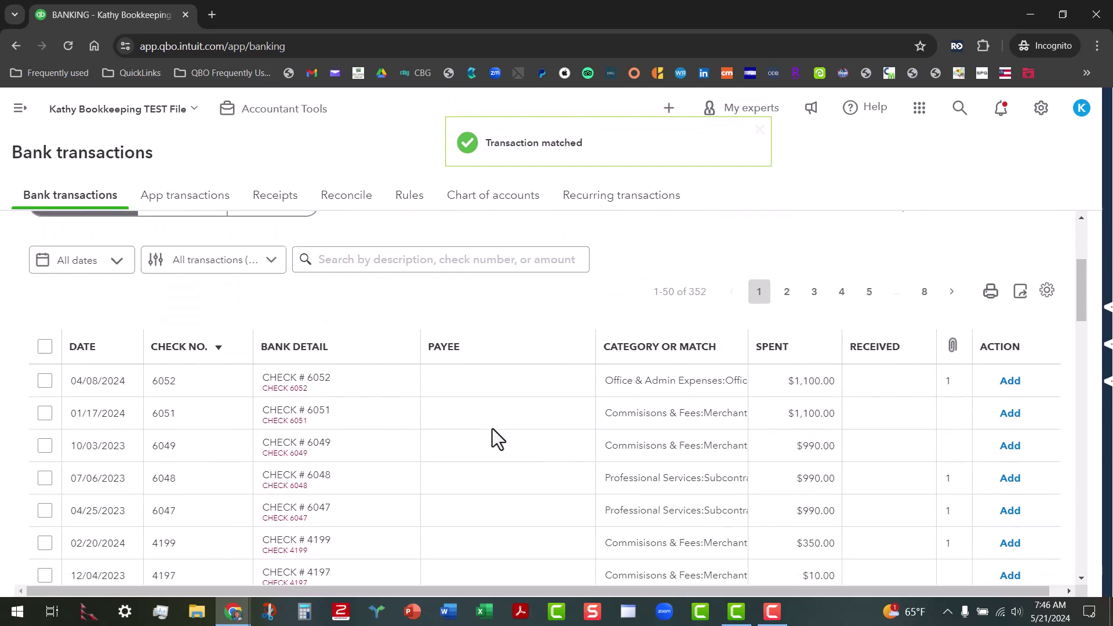
{"action": "scroll", "coordinate": [492, 458], "scroll_direction": "up", "scroll_amount": 3}
{"action": "scroll", "coordinate": [191, 342], "scroll_direction": "up", "scroll_amount": 2}
{"action": "left_click", "coordinate": [186, 351]}
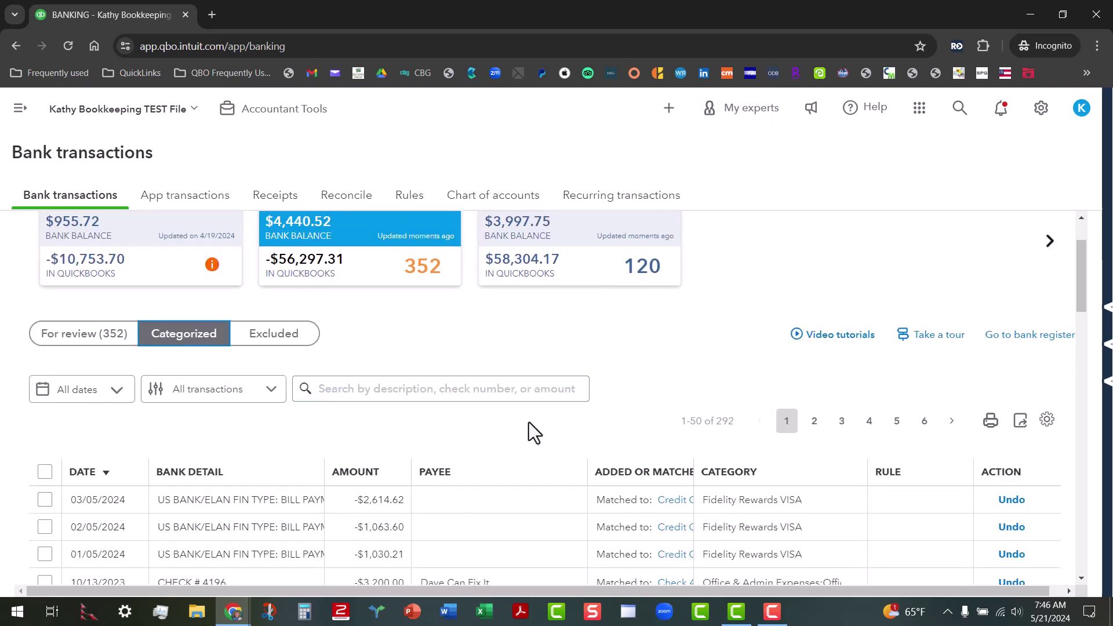
{"action": "scroll", "coordinate": [522, 432], "scroll_direction": "down", "scroll_amount": 1}
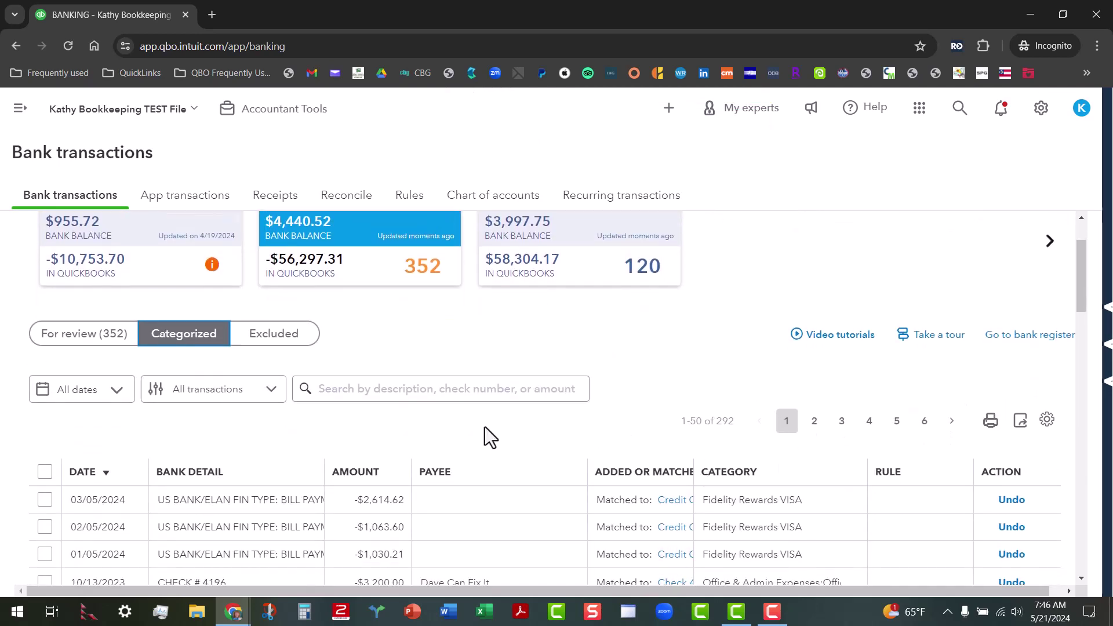
{"action": "left_click", "coordinate": [460, 390]}
{"action": "type", "text": "60"}
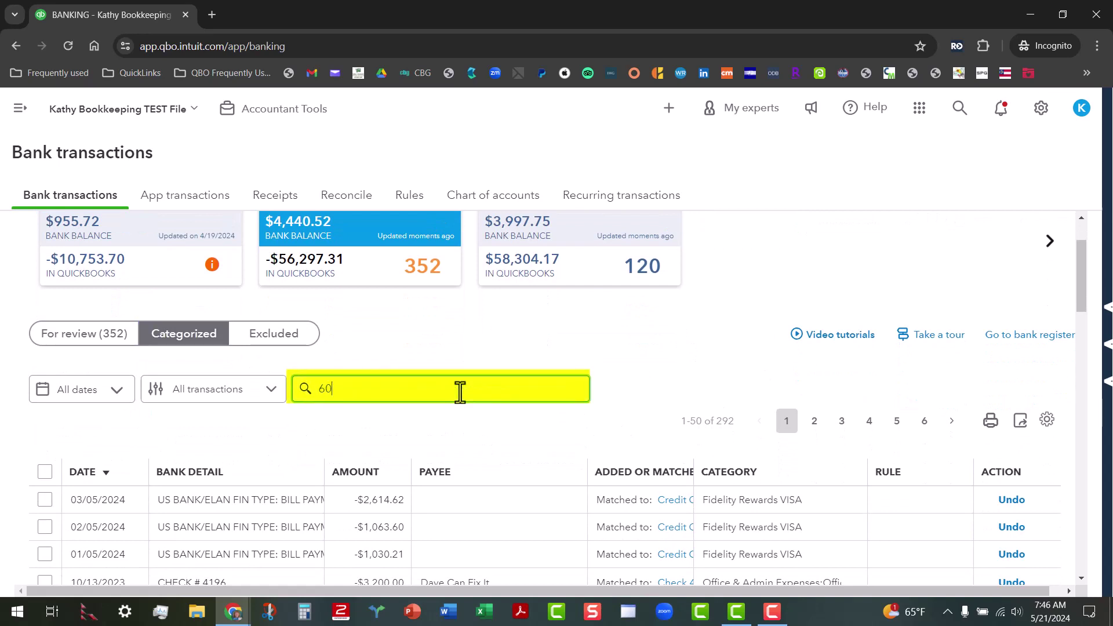
{"action": "type", "text": "50"}
{"action": "key", "text": "Return"}
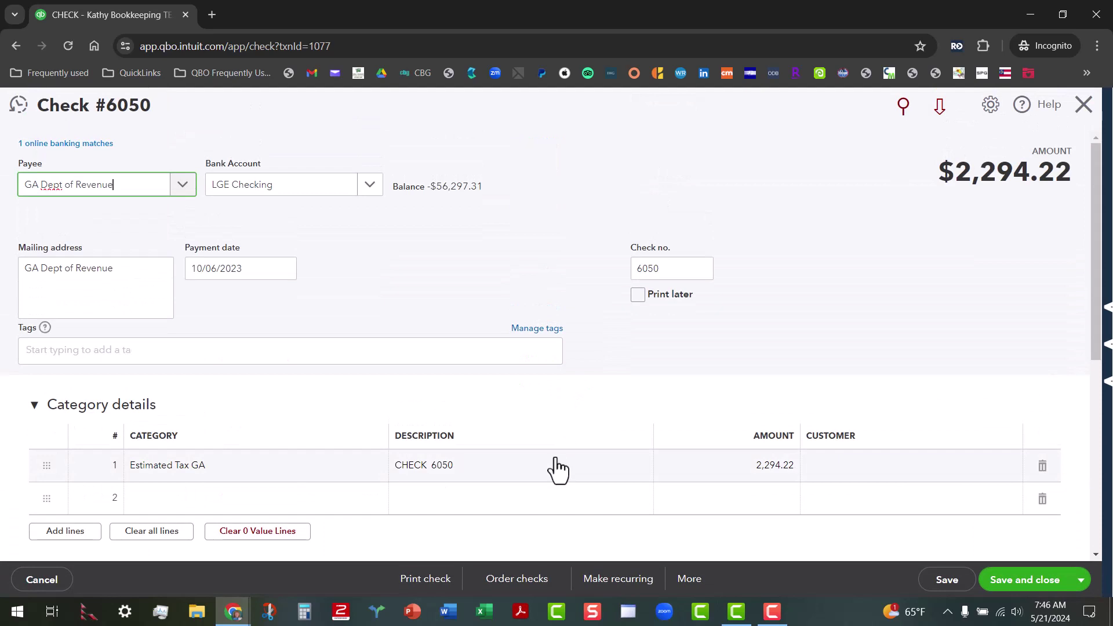
- Close the check #6050 form to get back to the Categorized list filtered to 6050
{"action": "left_click", "coordinate": [1084, 106]}
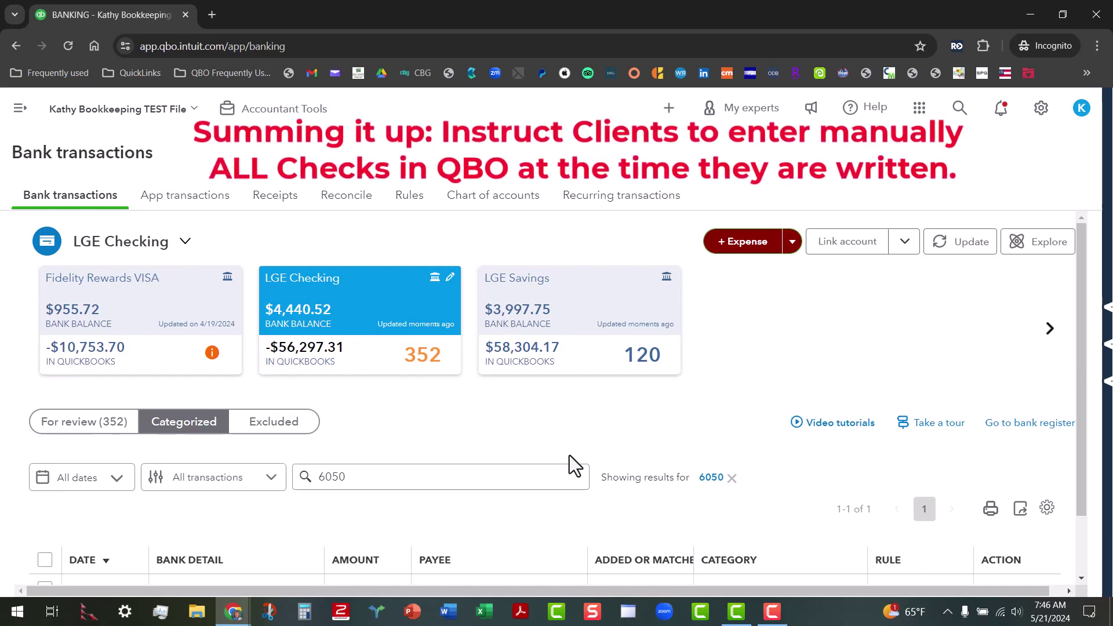
- Confirm For review has no 6050 entry, then remove the 6050 search filter to list all 352
{"action": "scroll", "coordinate": [505, 474], "scroll_direction": "down", "scroll_amount": 1}
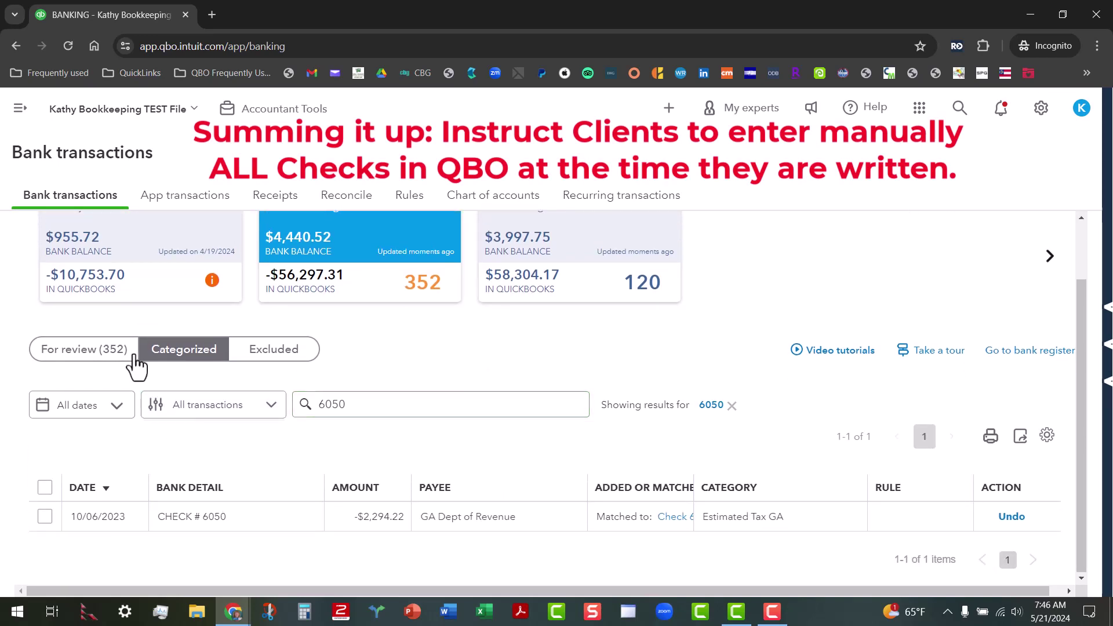
{"action": "left_click", "coordinate": [90, 351]}
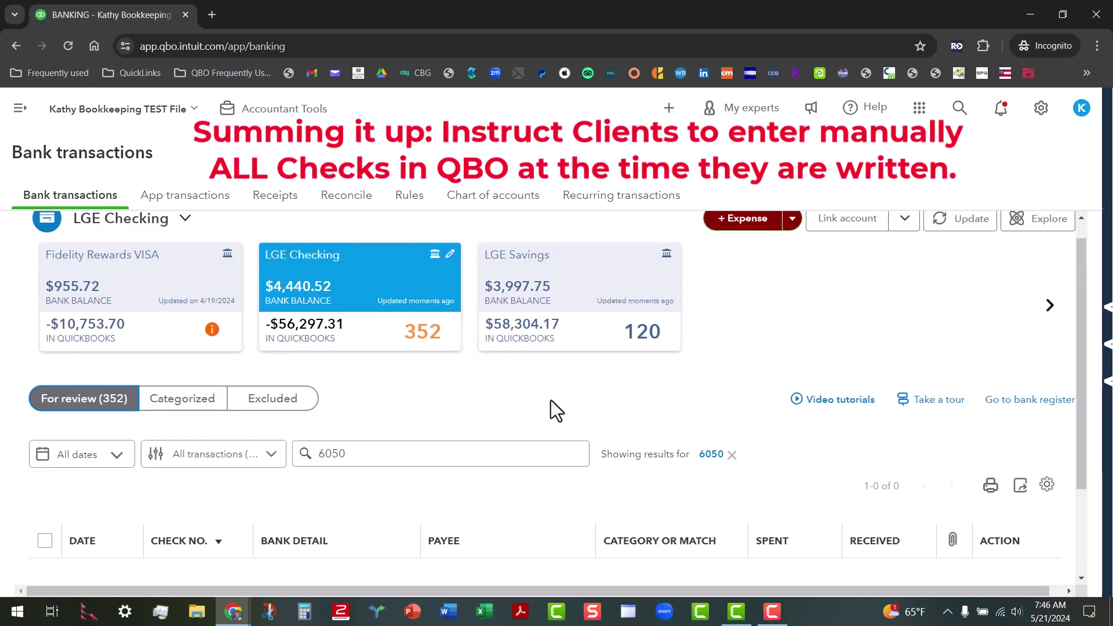
{"action": "scroll", "coordinate": [551, 400], "scroll_direction": "down", "scroll_amount": 2}
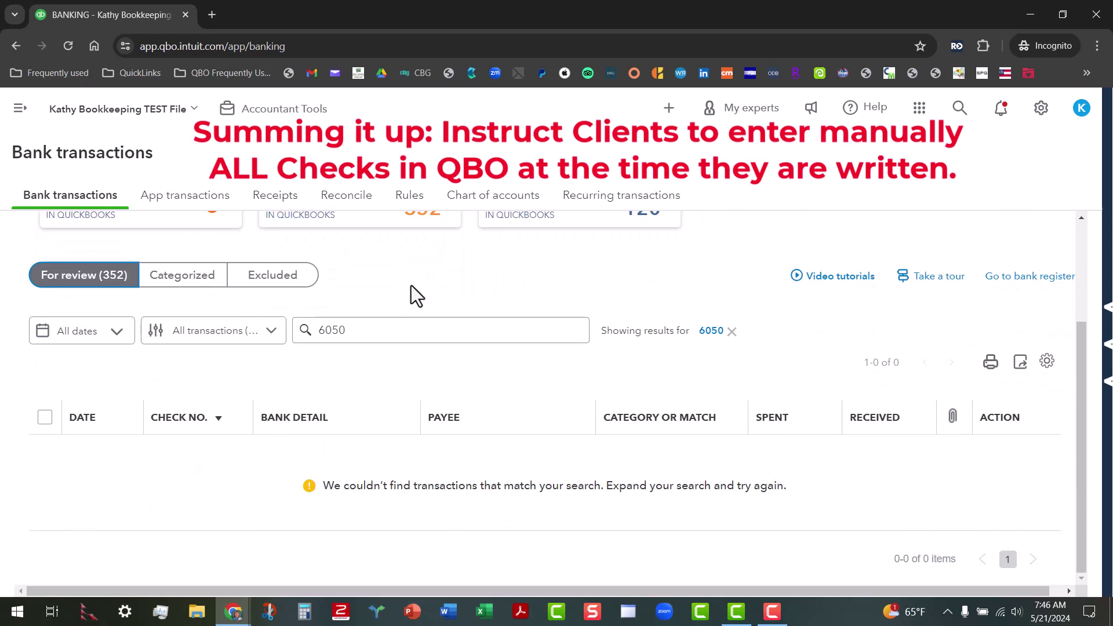
{"action": "scroll", "coordinate": [464, 377], "scroll_direction": "up", "scroll_amount": 1}
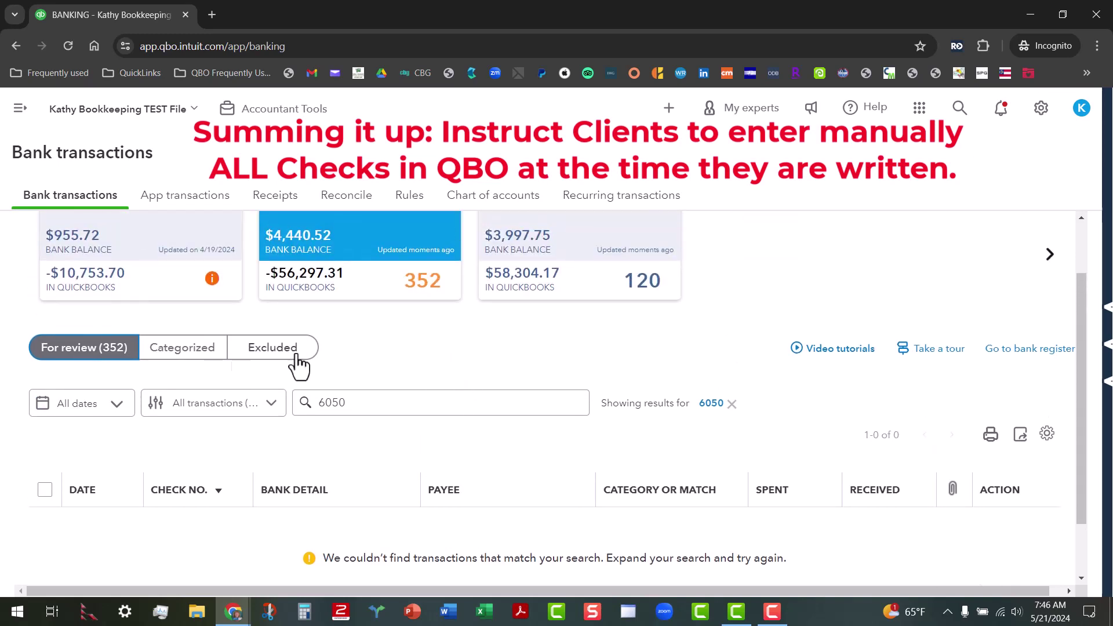
{"action": "left_click", "coordinate": [732, 406]}
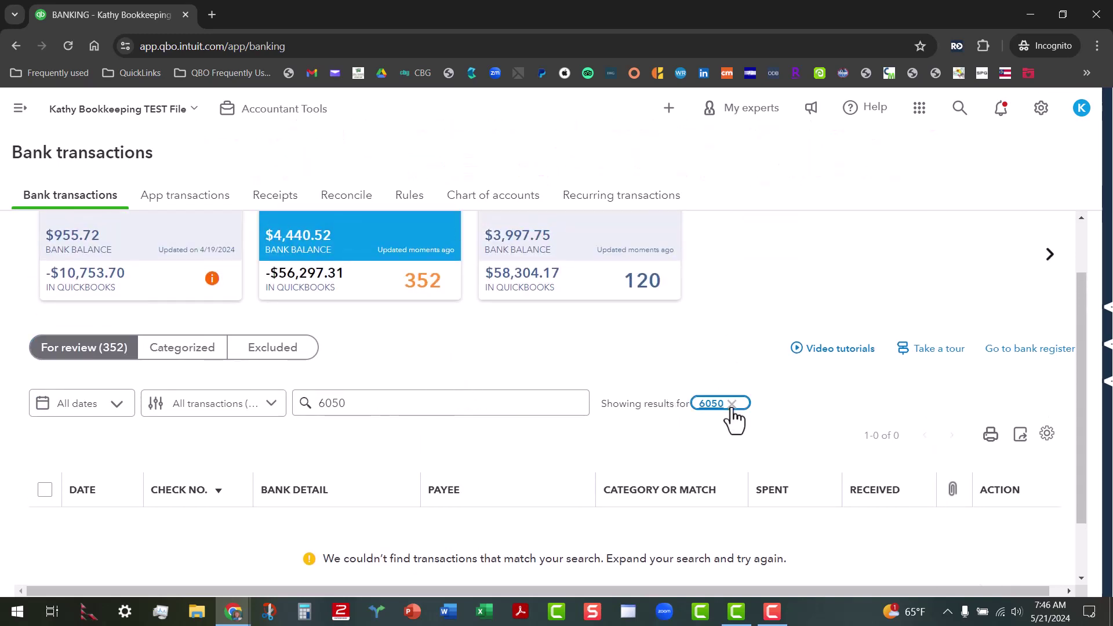
{"action": "scroll", "coordinate": [482, 461], "scroll_direction": "down", "scroll_amount": 3}
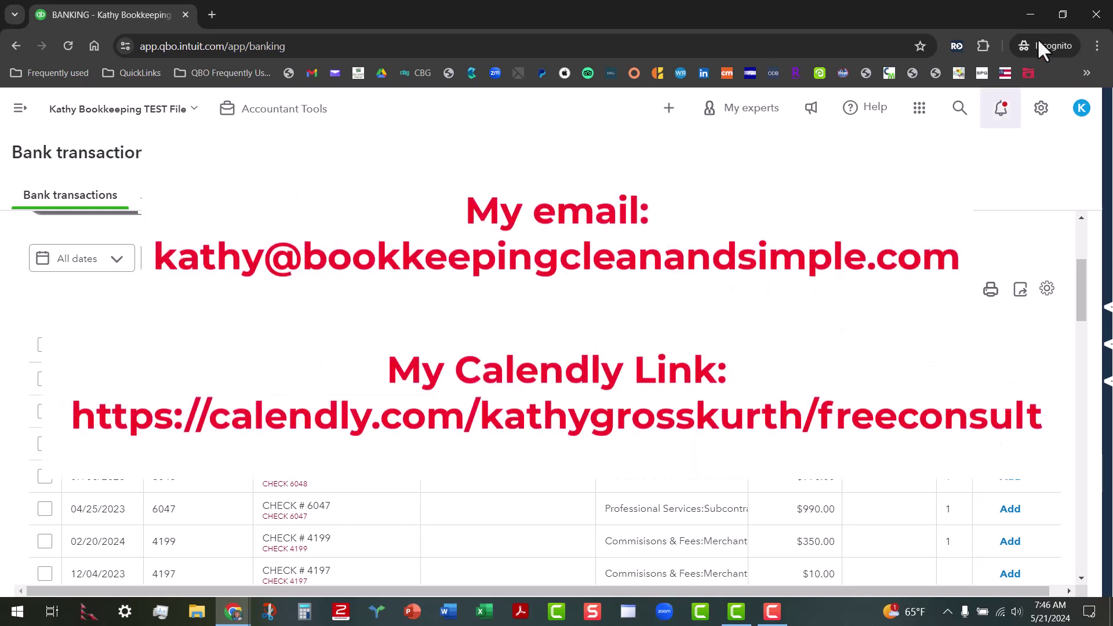
{"action": "key", "text": "F10"}
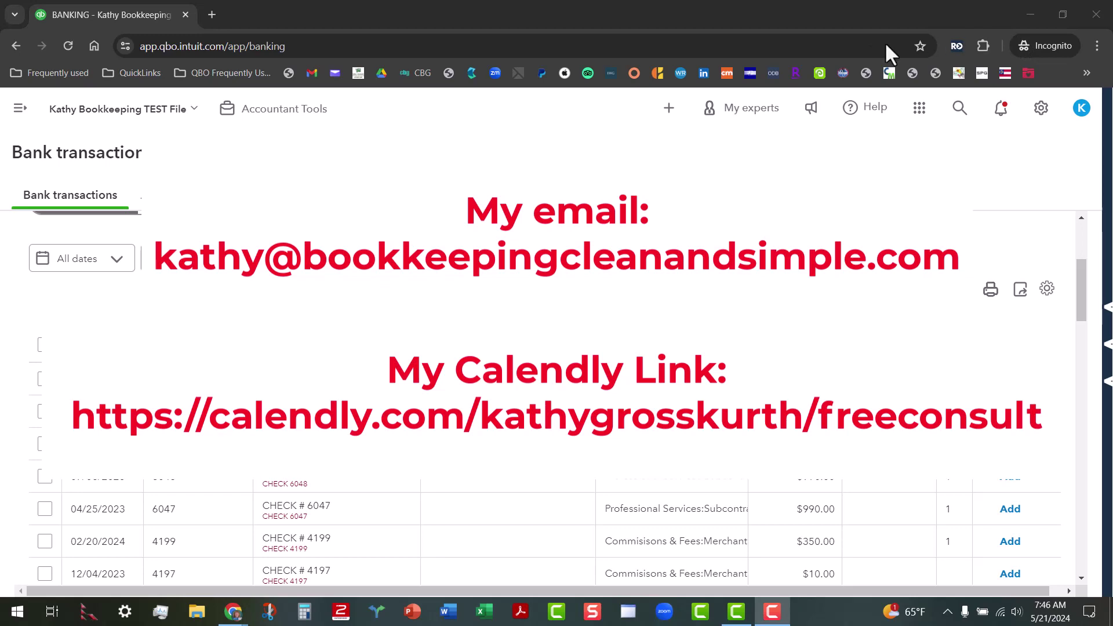